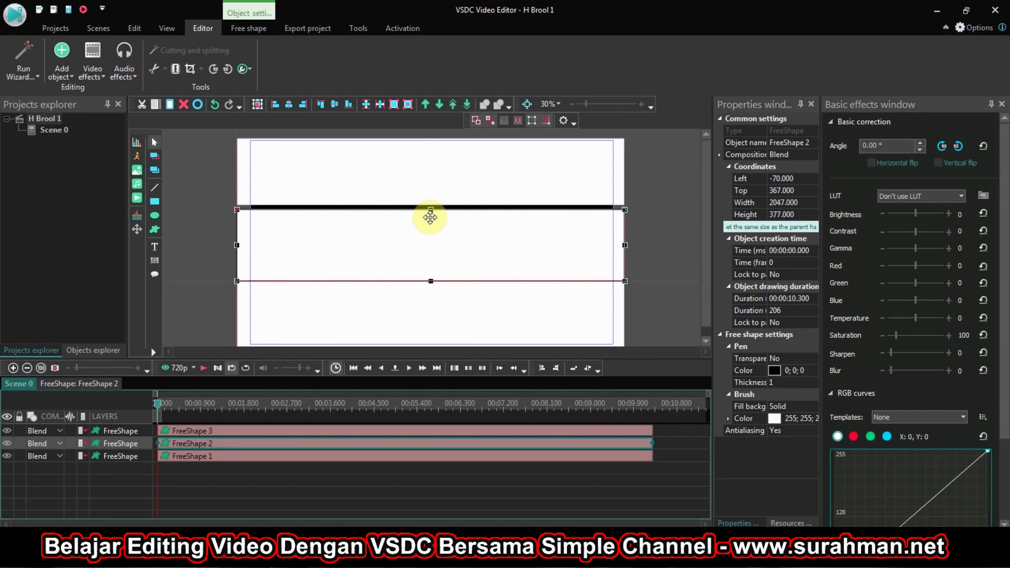
Close the gaps between the strips by fitting FreeShape 2 to top 343 and height 367, and moving FreeShape 3 to top 710.
drag(429, 274, 430, 274)
double_click(426, 304)
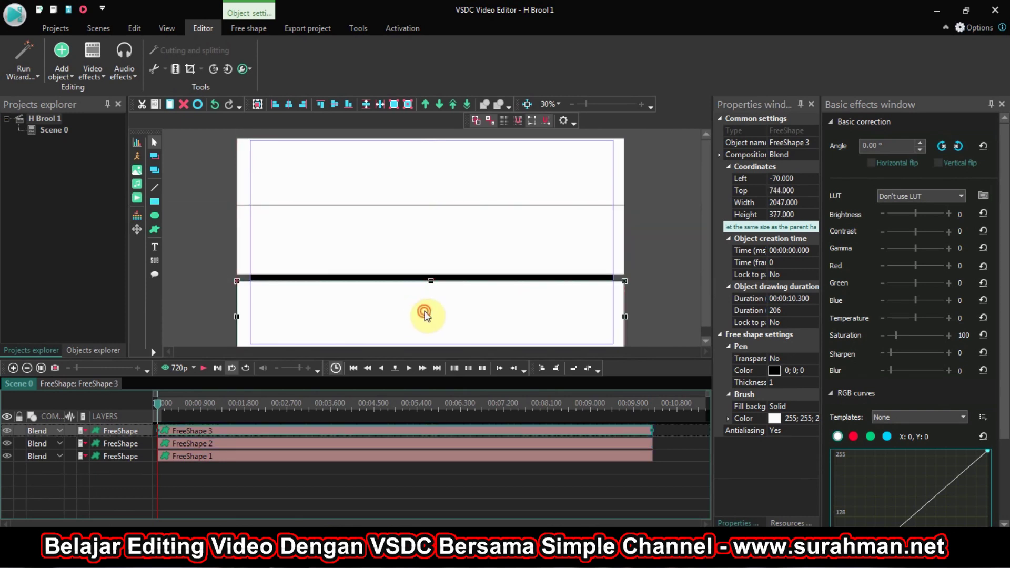
click(16, 384)
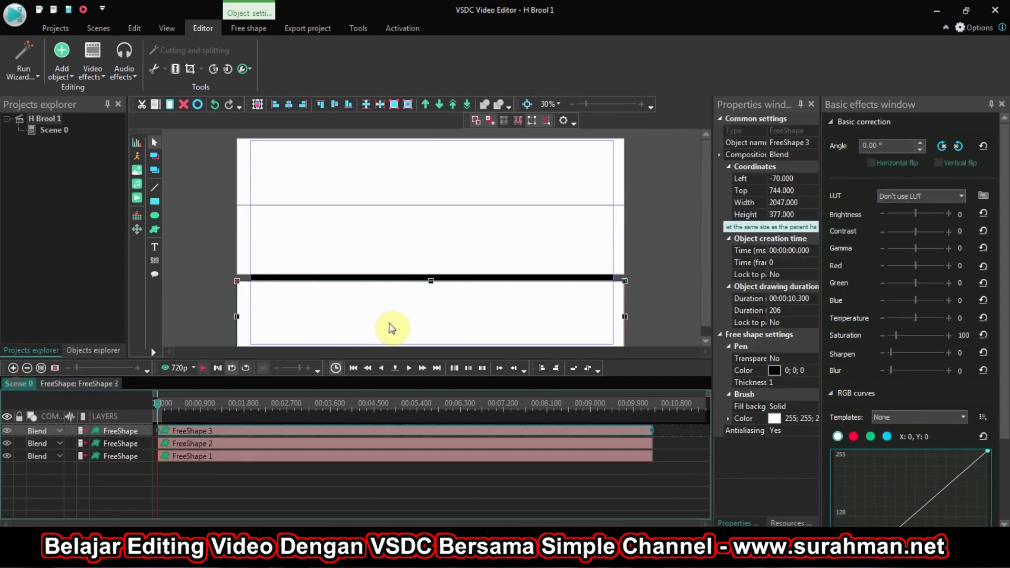
drag(402, 311, 400, 313)
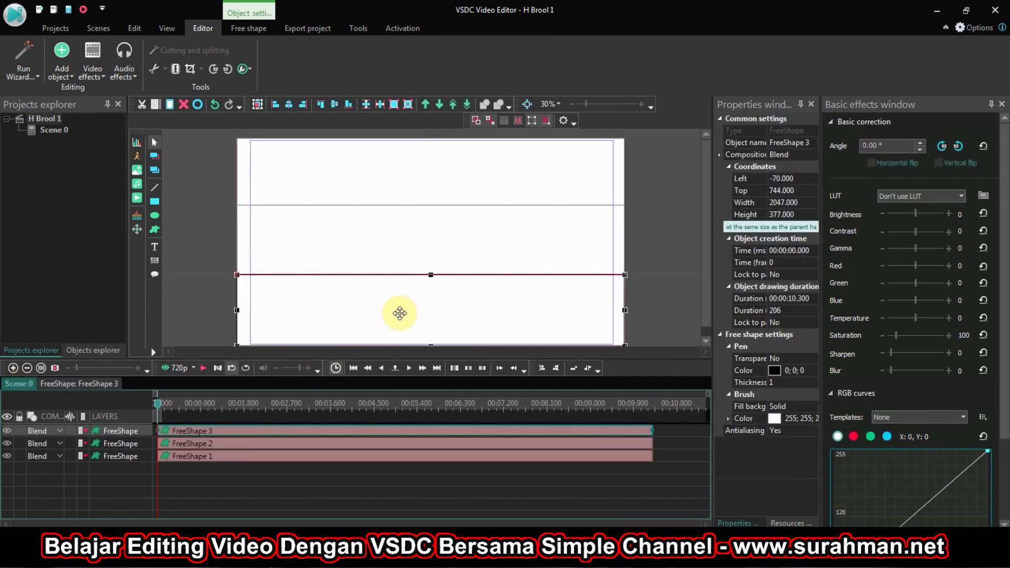
click(674, 303)
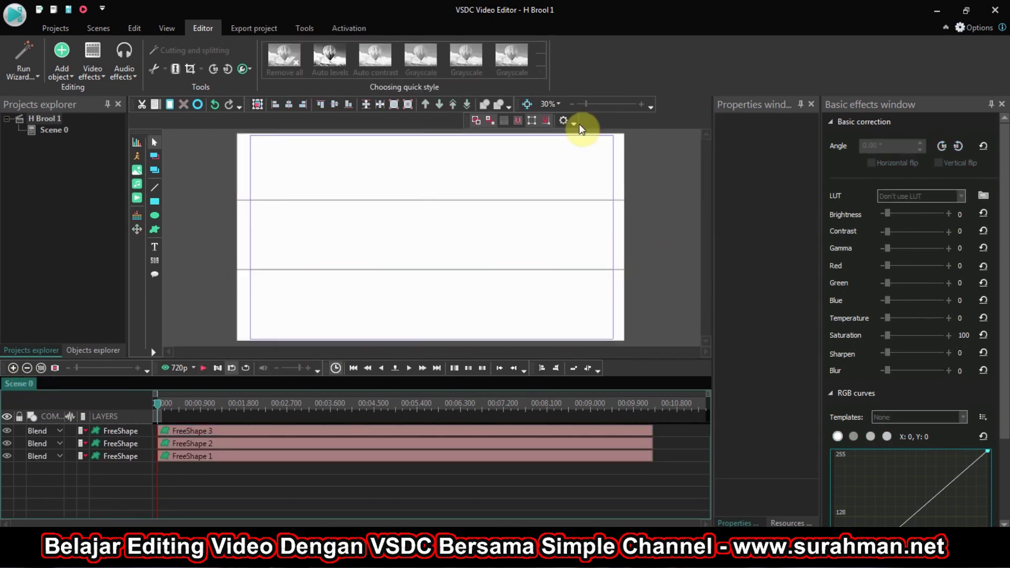
Extend FreeShape 1 above the frame to top -60 and height 403, and stretch FreeShape 3 past the frame's lower edge.
click(571, 105)
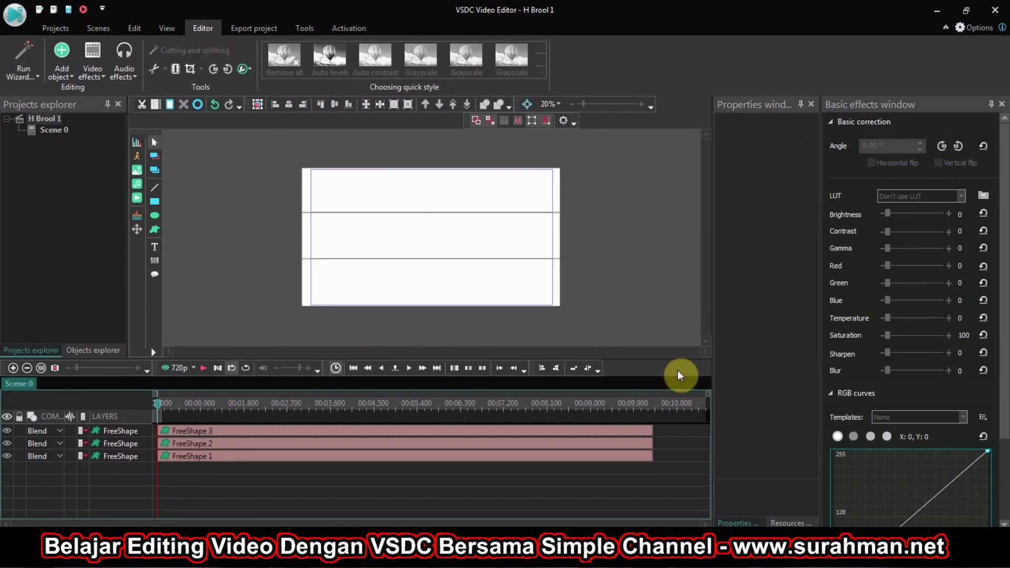
click(302, 185)
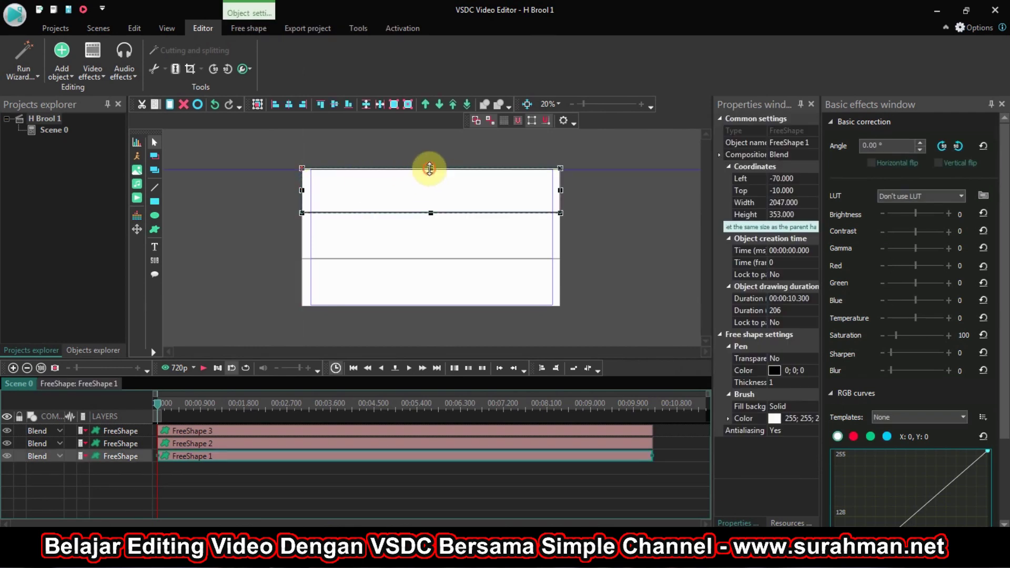
drag(429, 168, 430, 161)
click(304, 291)
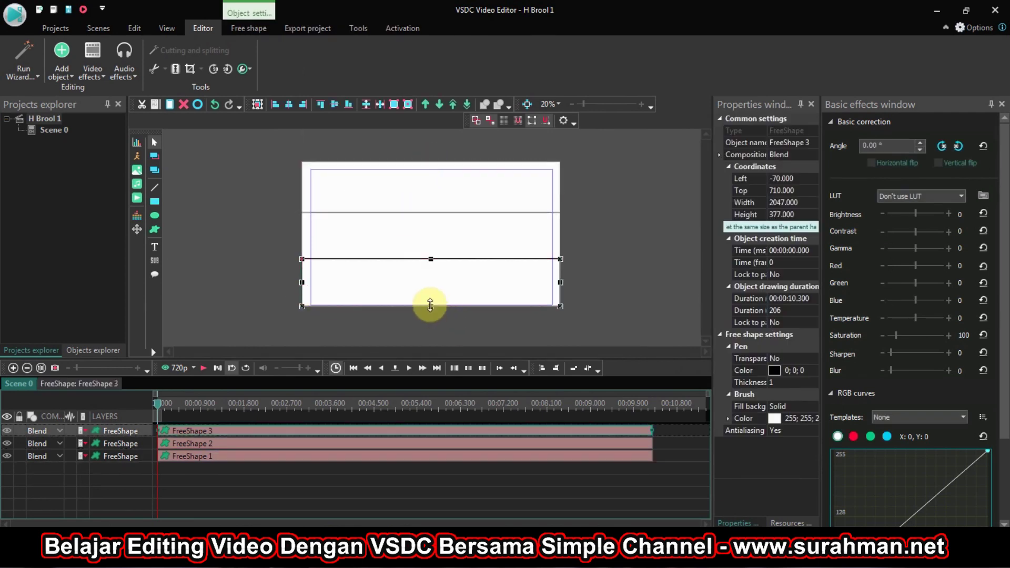
drag(431, 306, 429, 314)
click(199, 332)
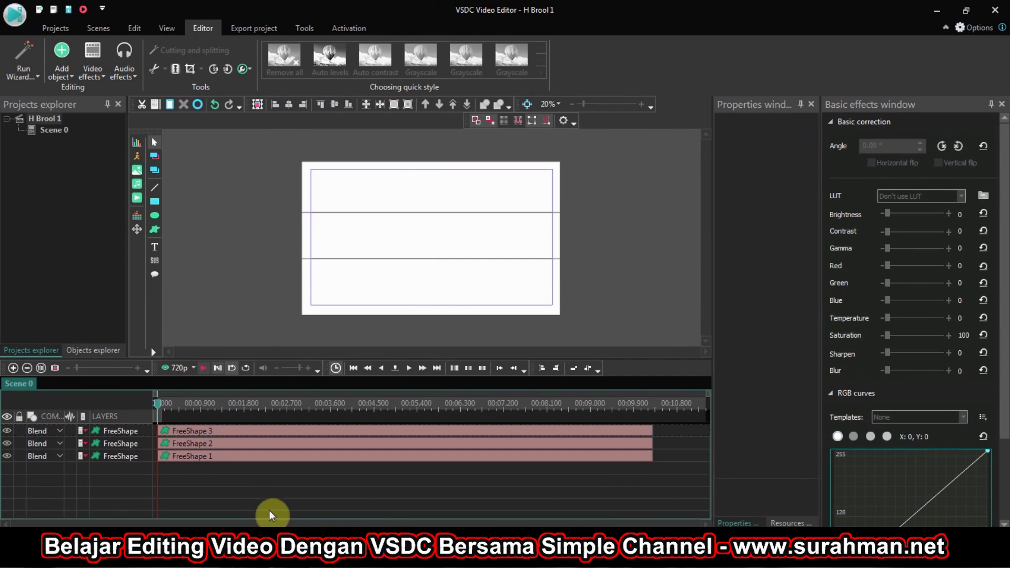
Open FreeShape 1 for editing and add the Grey_Squirrel_Eating video inside it.
click(196, 457)
double_click(197, 462)
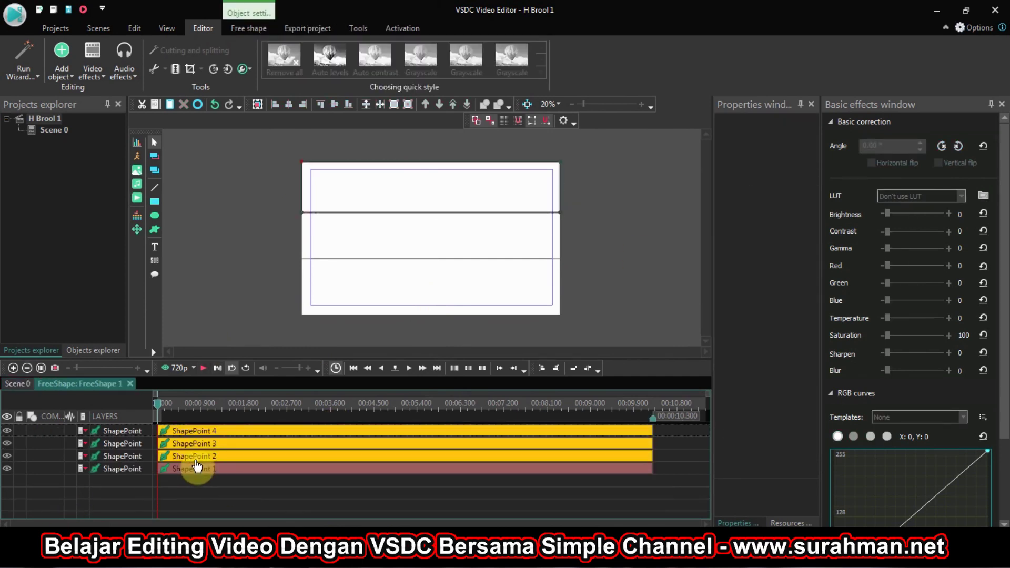
click(837, 436)
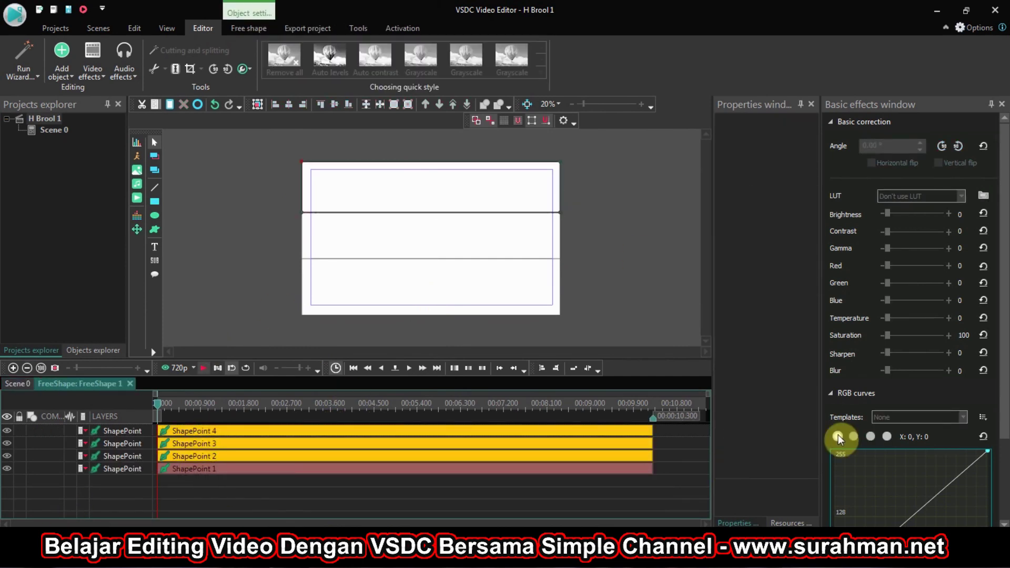
click(65, 72)
click(81, 292)
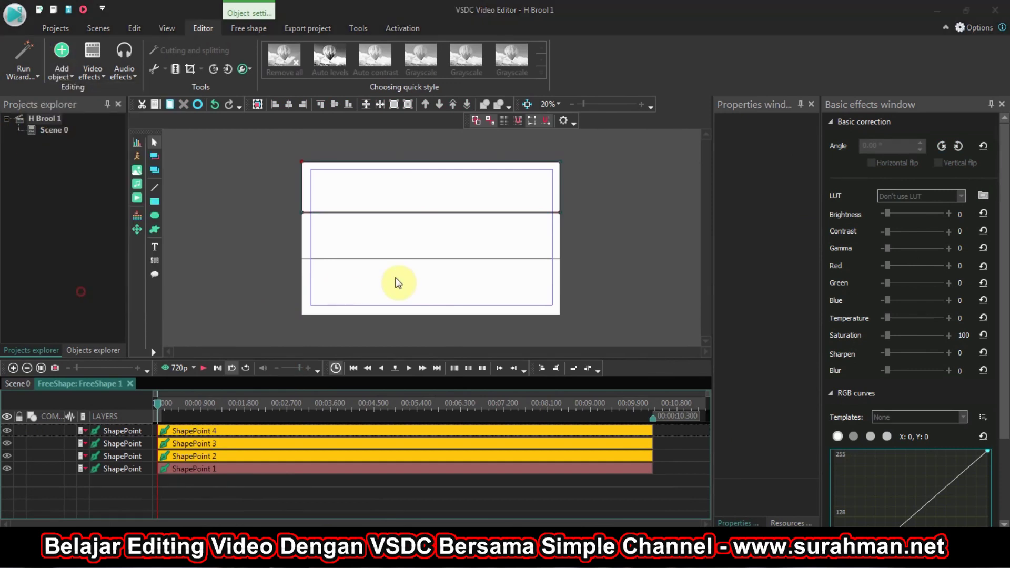
double_click(396, 141)
click(624, 342)
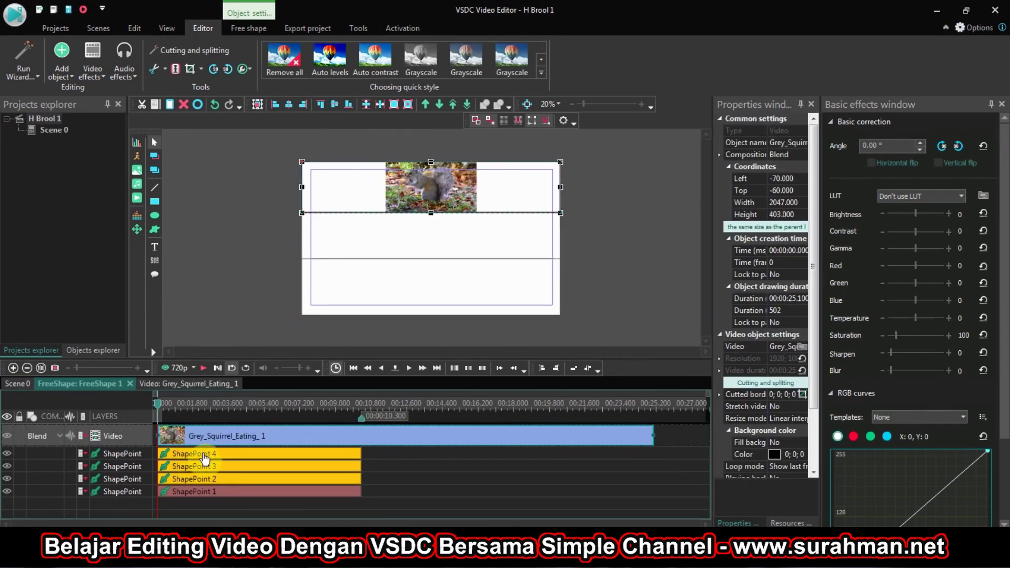
Split the squirrel video at 00:00:10.300, where the shape points end, and delete the remainder.
click(205, 455)
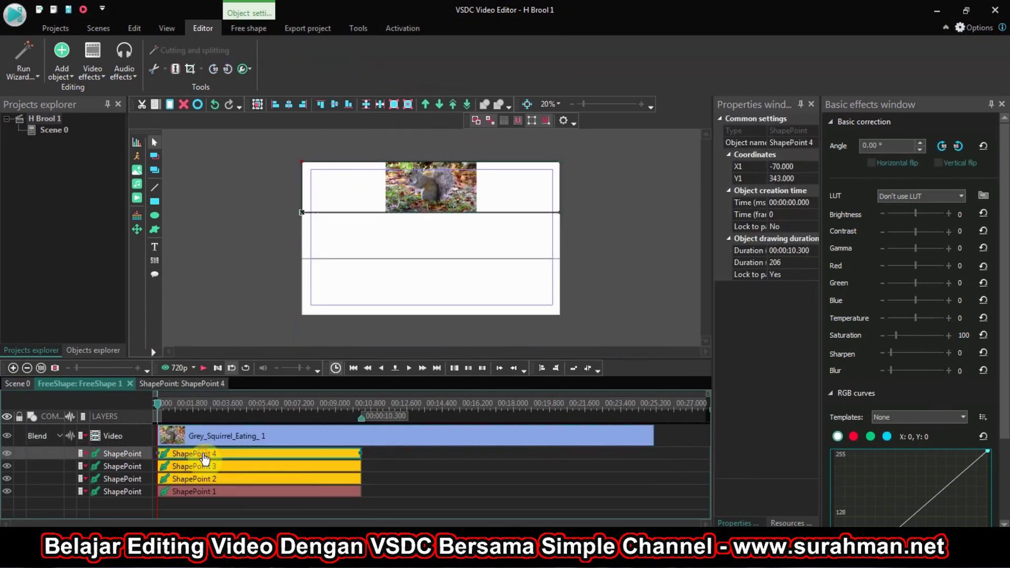
click(438, 368)
click(435, 443)
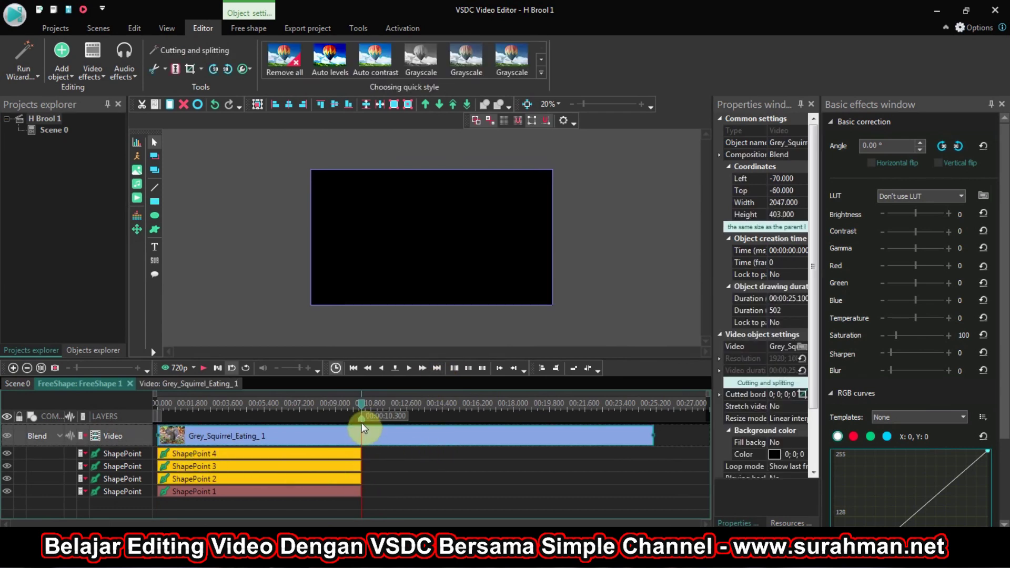
click(175, 68)
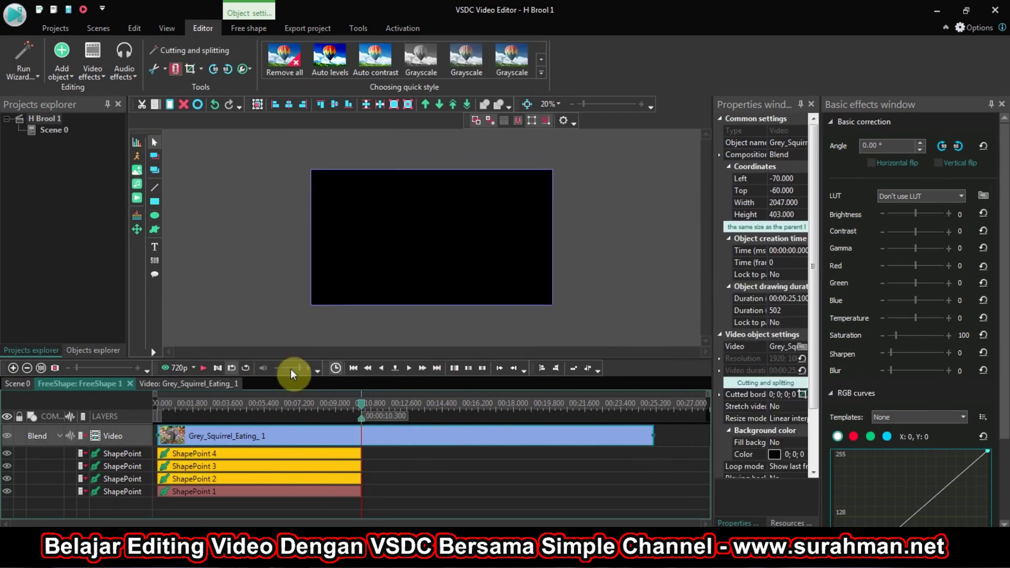
click(408, 464)
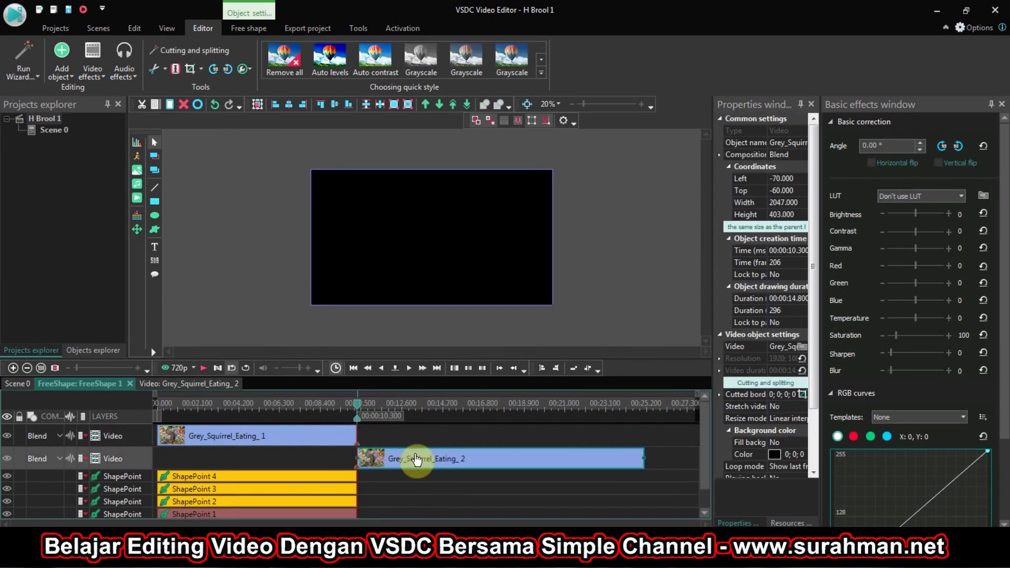
key(Delete)
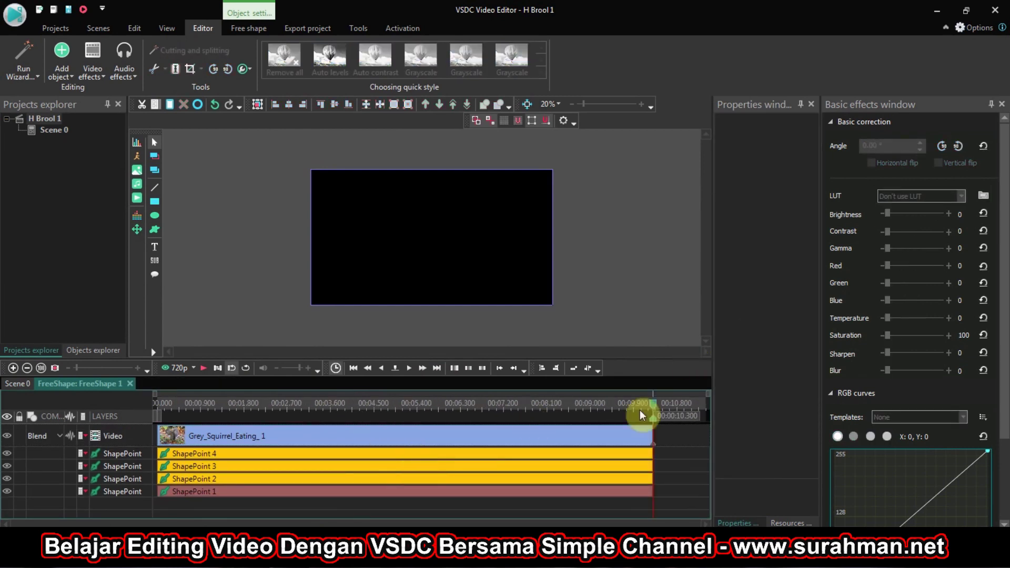
Return to the timeline start, enlarge the squirrel video to 3050 × 1200, and position it at left -560, top -155.
drag(651, 415, 140, 413)
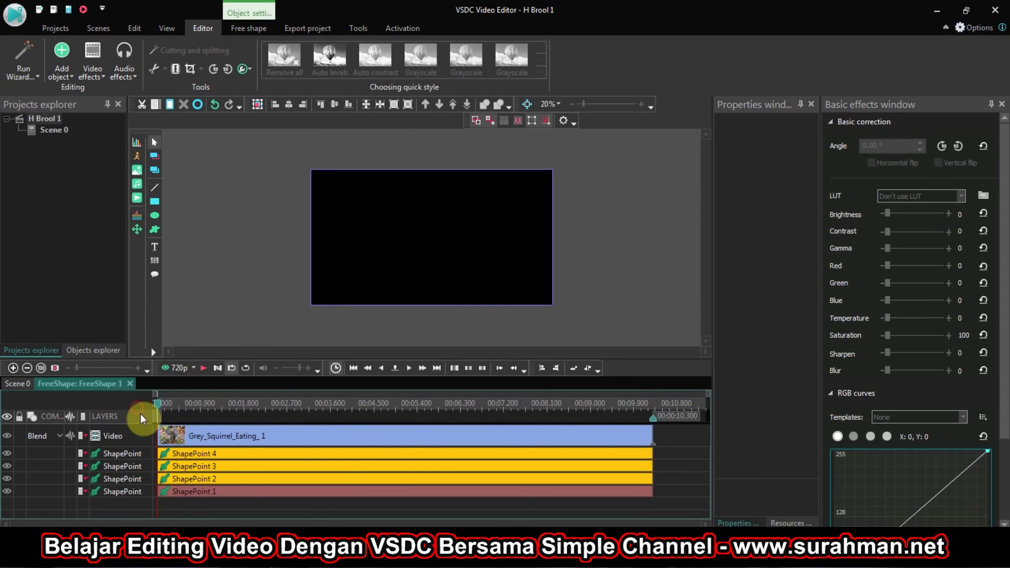
click(452, 182)
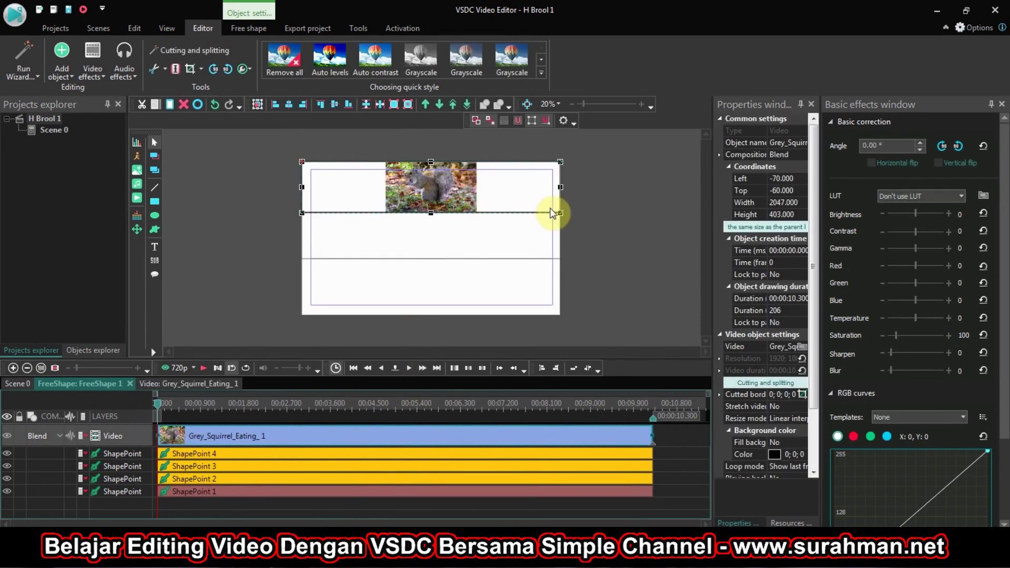
drag(560, 213, 624, 291)
drag(301, 162, 239, 139)
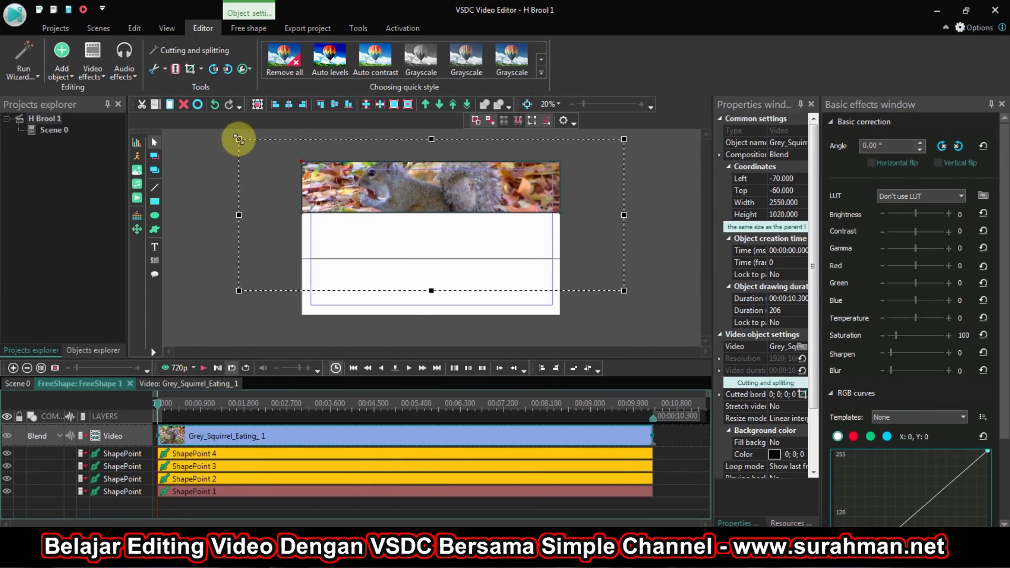
drag(427, 178, 429, 188)
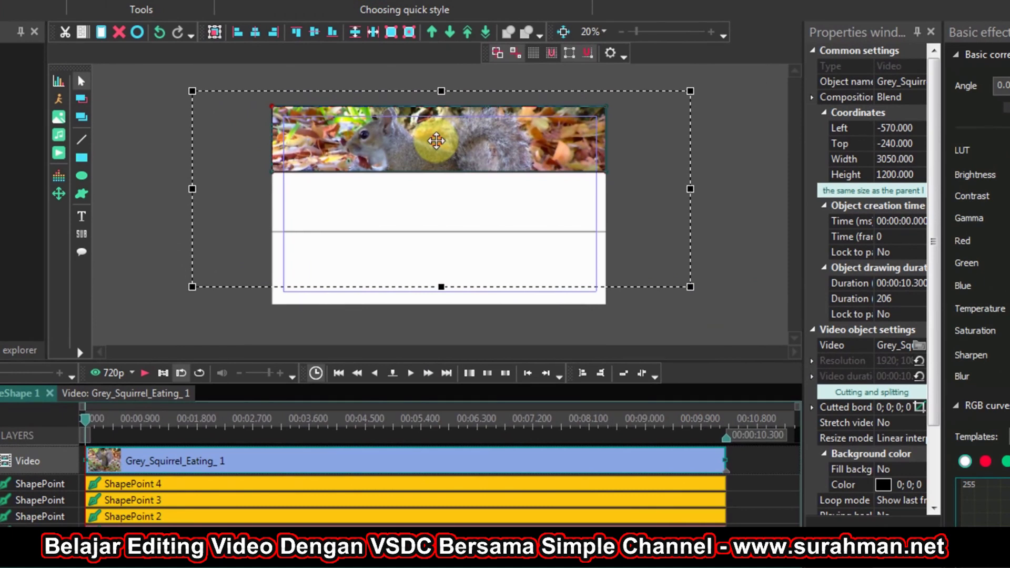
drag(436, 140, 436, 140)
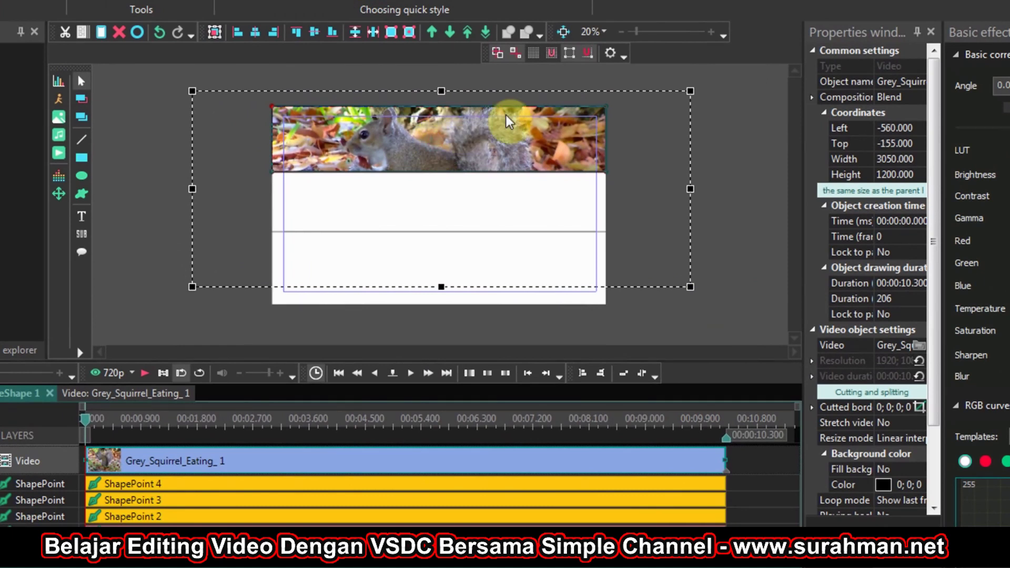
Turn off the scene editor's last snapping option, and show and hide the grid.
click(533, 57)
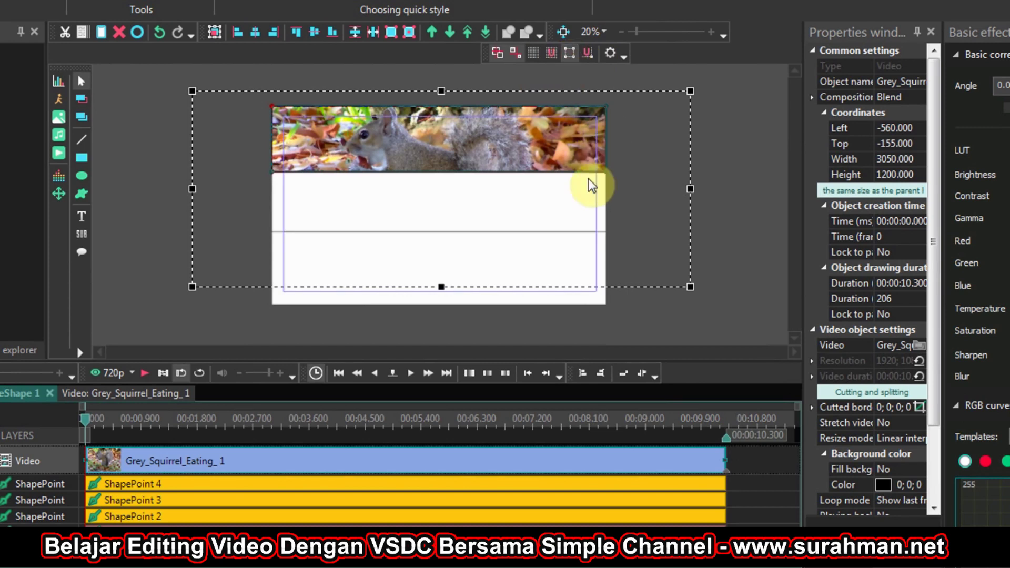
click(533, 57)
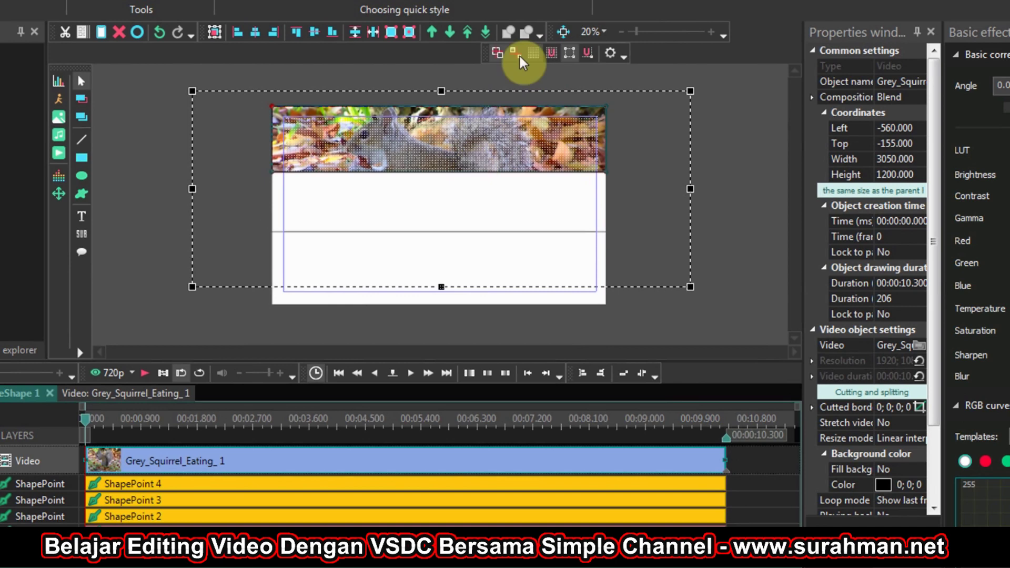
click(531, 56)
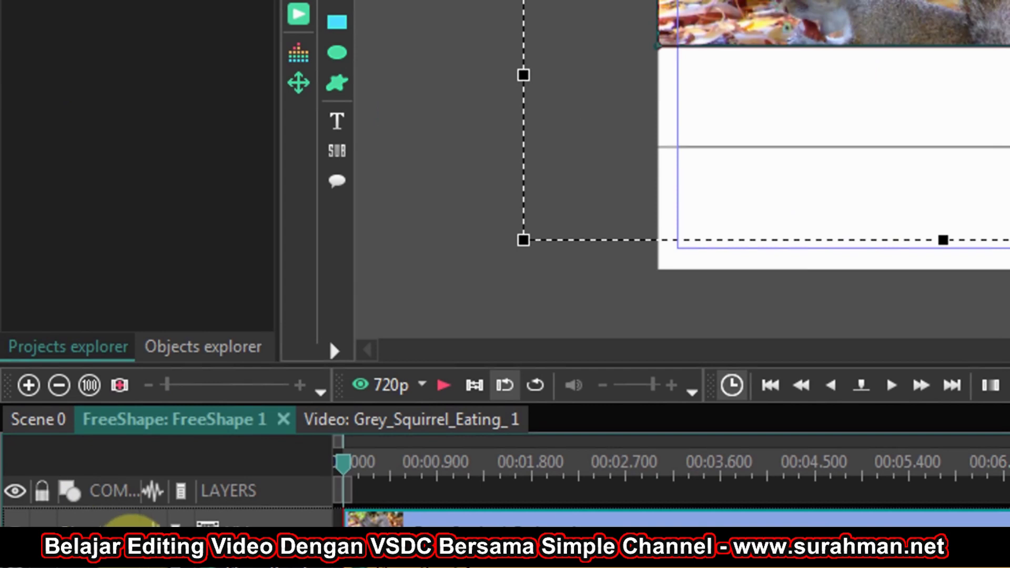
Look through the composition modes available for the squirrel video layer.
click(132, 526)
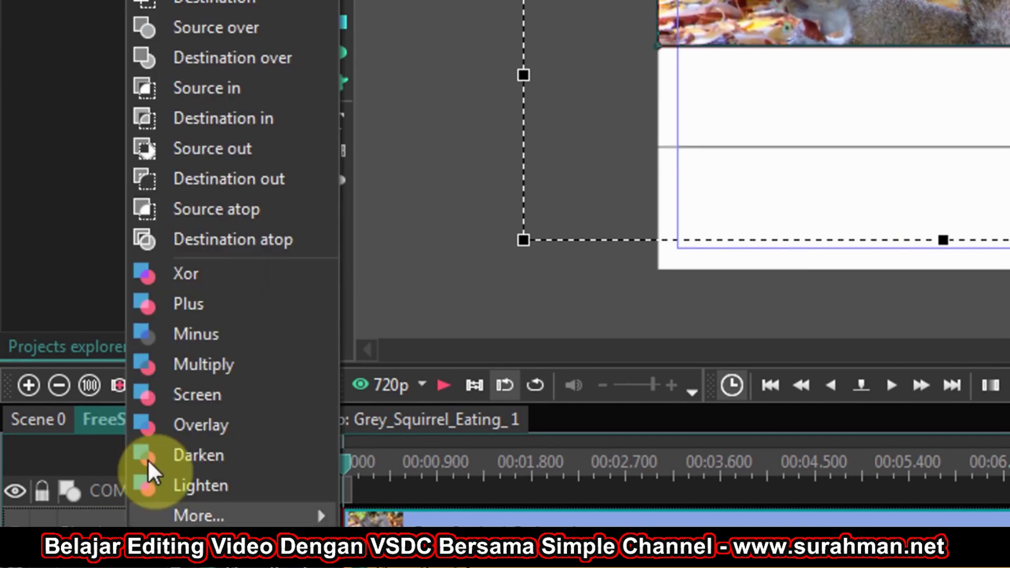
click(224, 103)
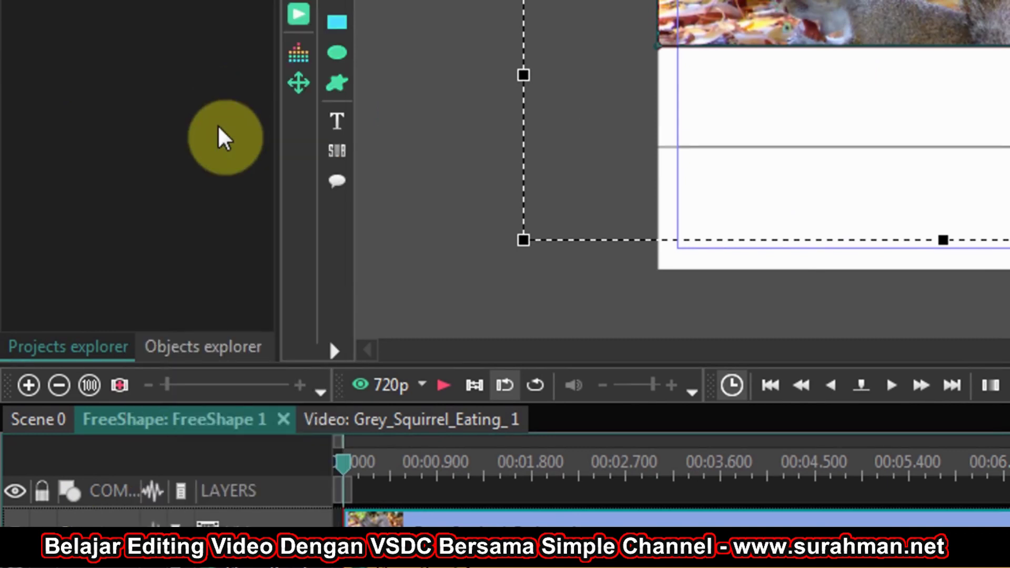
Return to Scene 0 and open FreeShape 2 for editing.
click(20, 383)
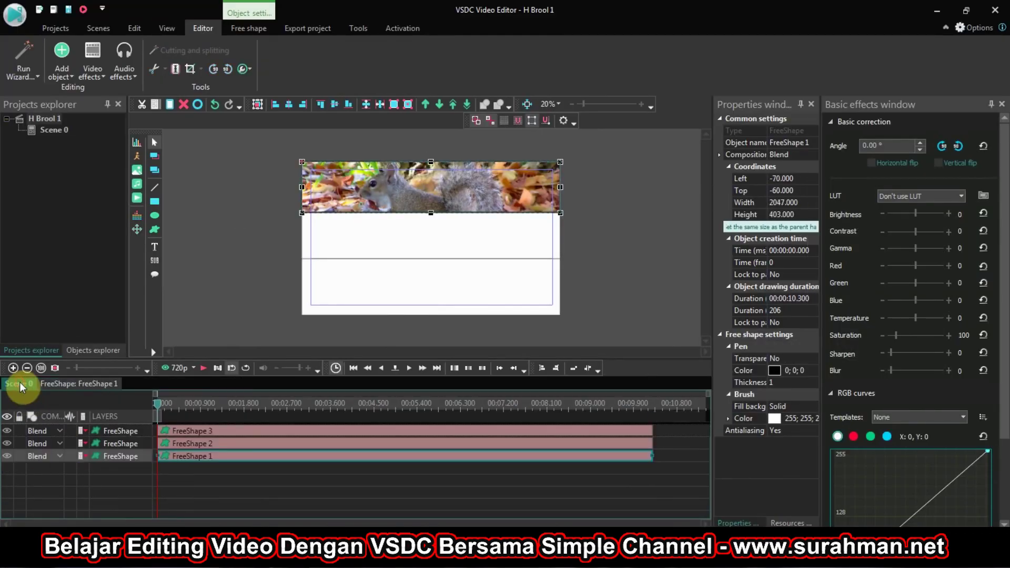
click(203, 445)
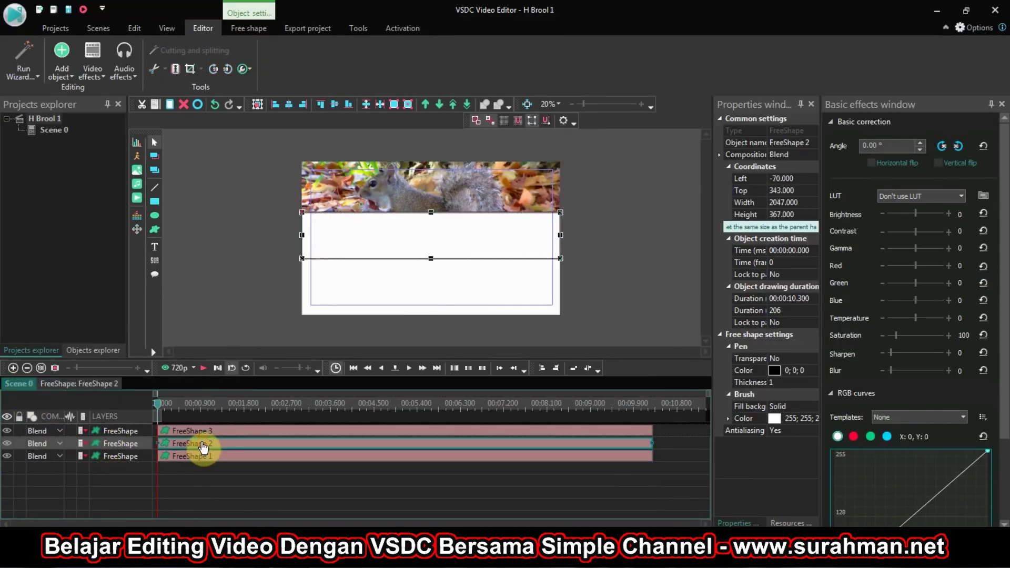
double_click(203, 445)
Try adding the Sad_Dog video to FreeShape 2 from the cursor position, and delete it from the timeline.
click(69, 68)
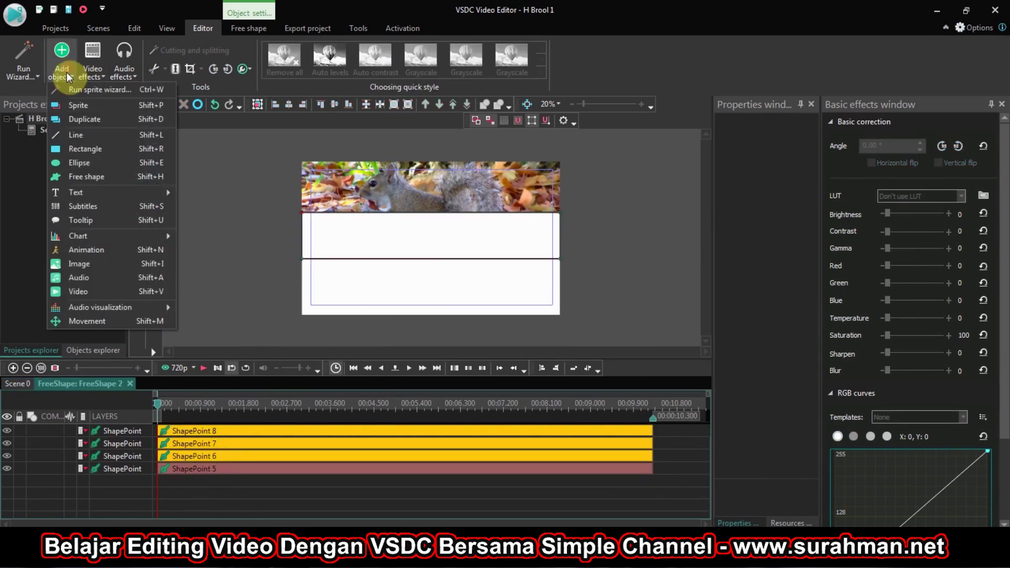
click(59, 295)
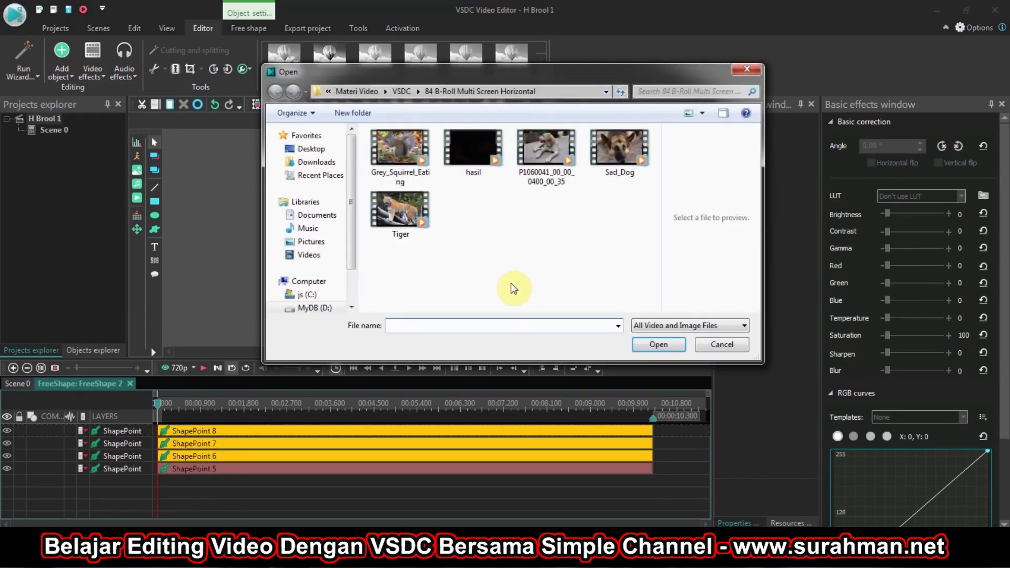
double_click(610, 155)
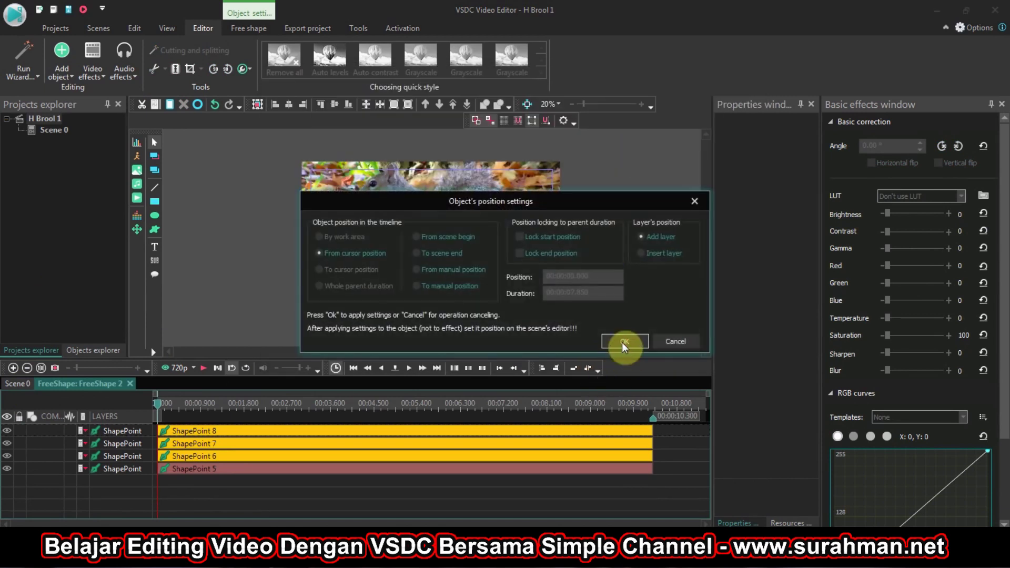
click(625, 342)
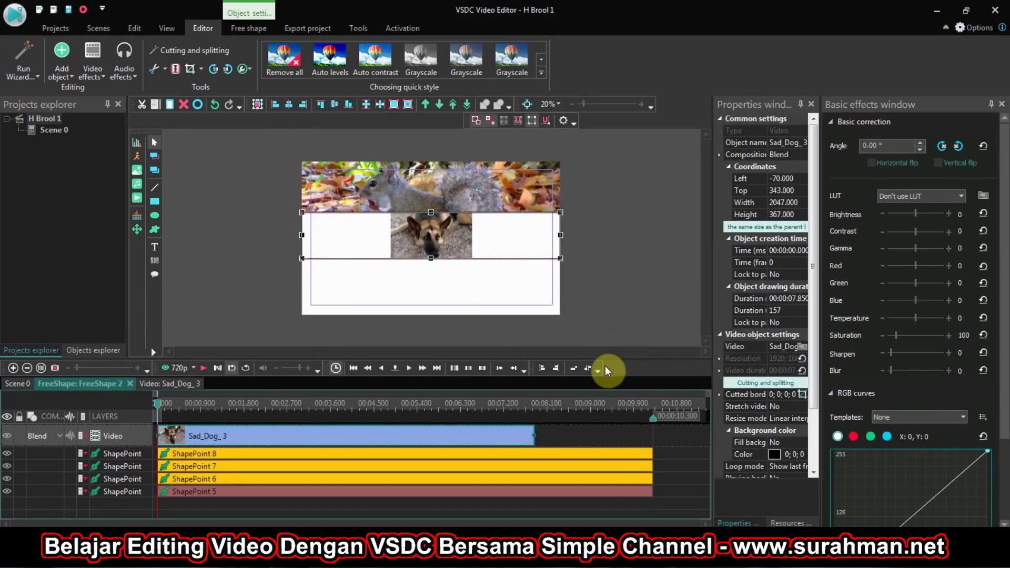
click(559, 437)
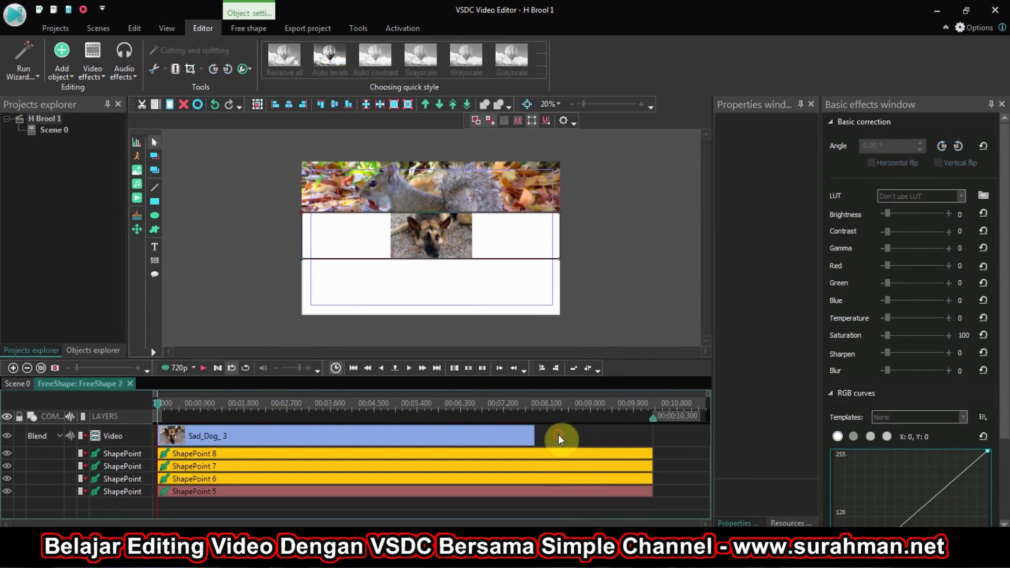
click(509, 439)
key(Delete)
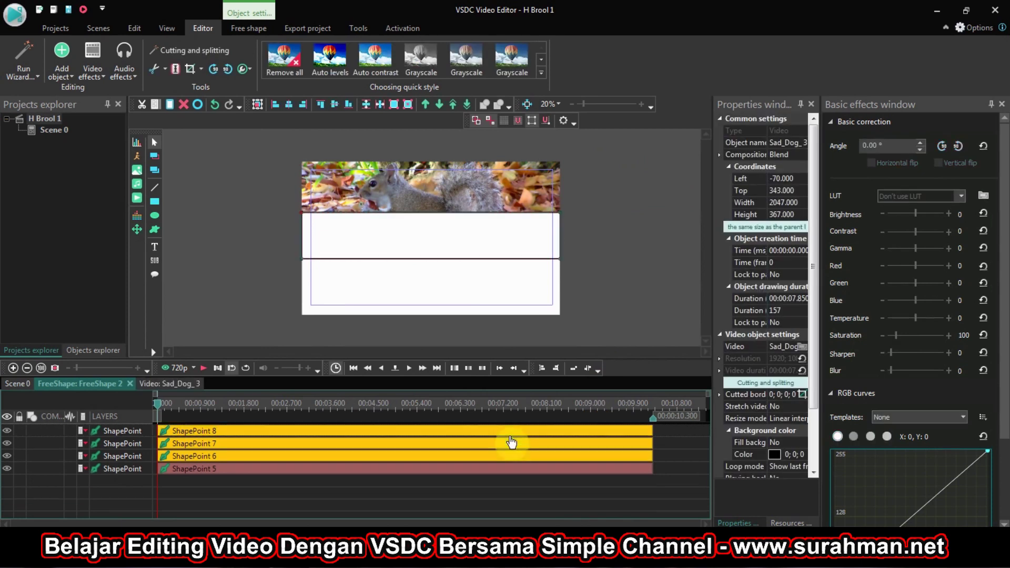
Add the P1060041_00_00_0400_00_35 dog video to FreeShape 2.
click(61, 63)
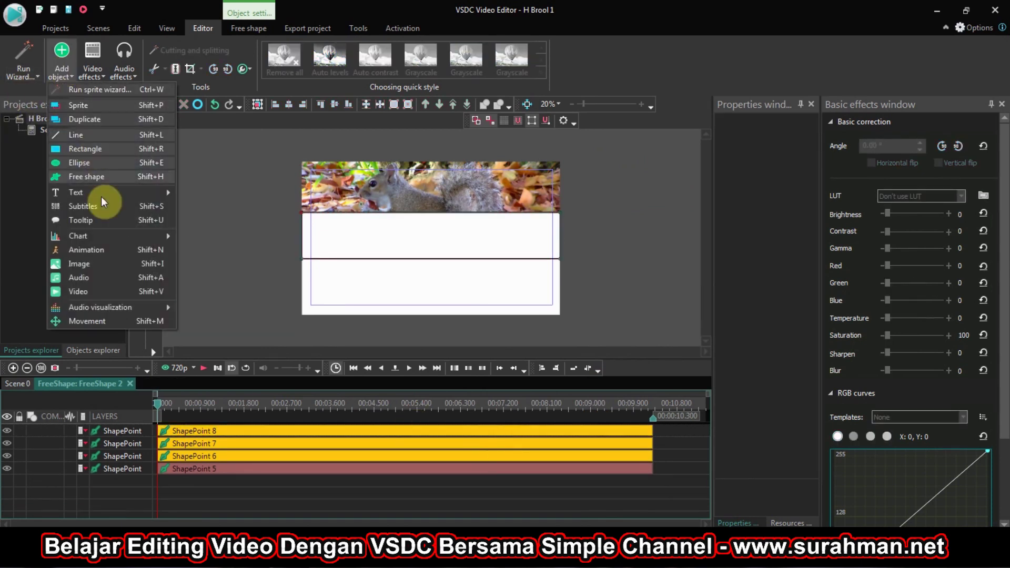
click(94, 291)
double_click(559, 159)
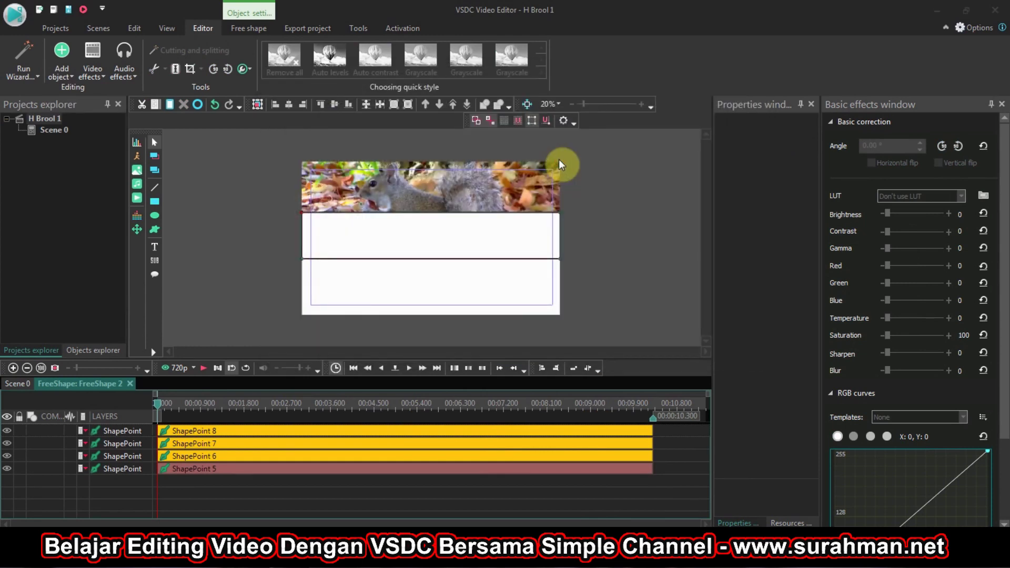
click(630, 343)
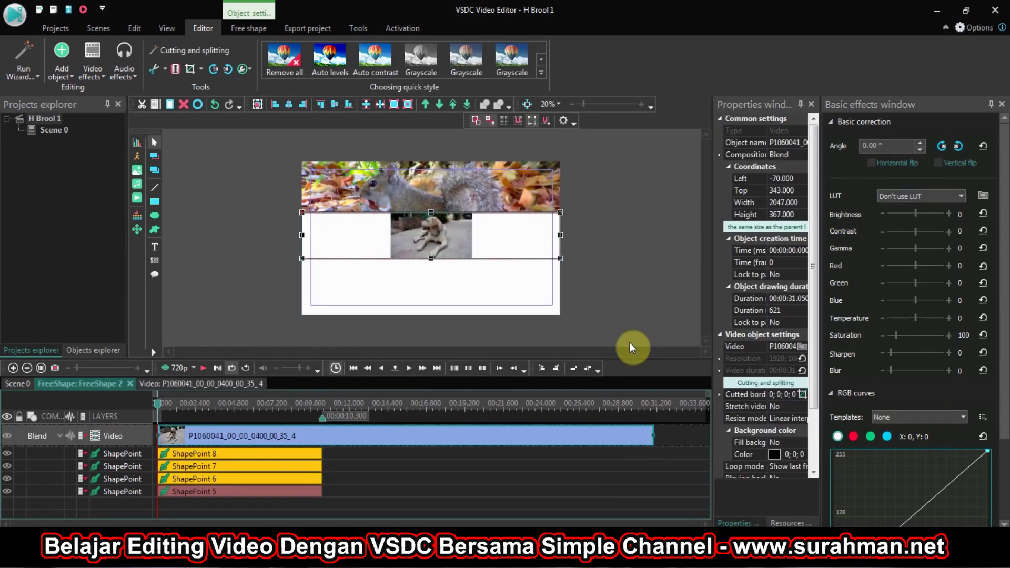
Trim the dog video to the end of the shape points at 00:00:10.300, deleting the remainder, and return the cursor to the start.
click(231, 456)
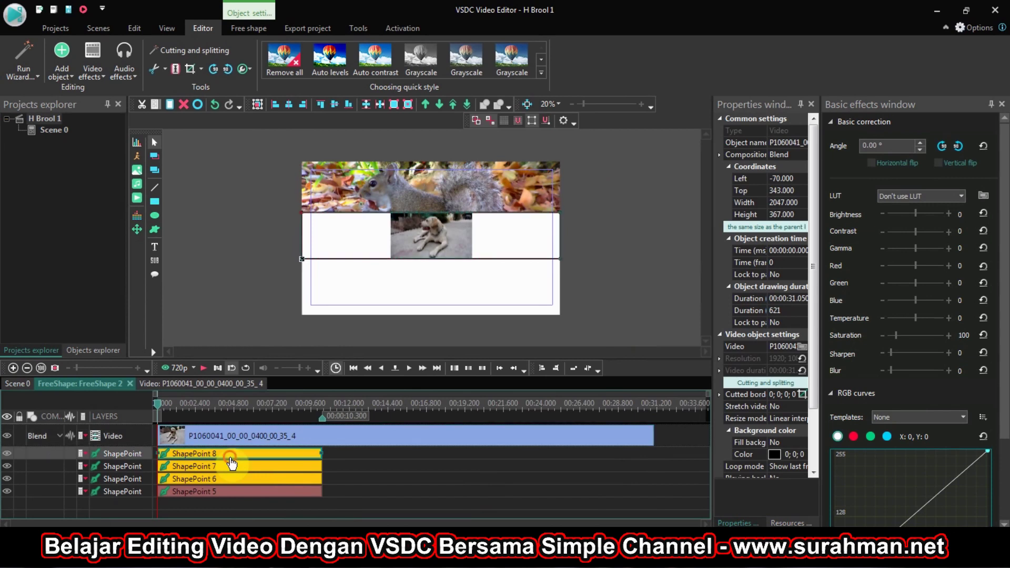
click(441, 368)
click(396, 437)
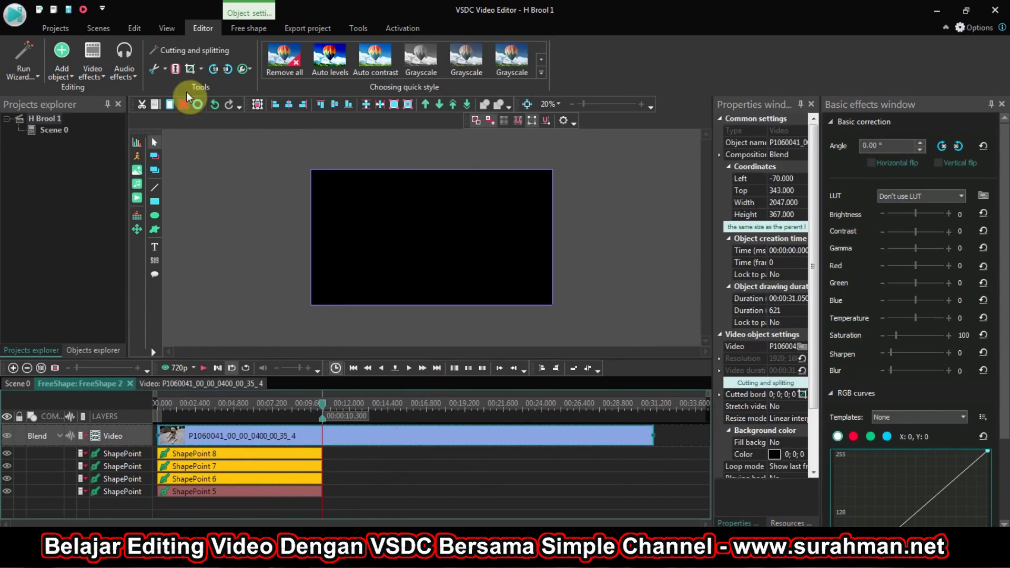
click(173, 68)
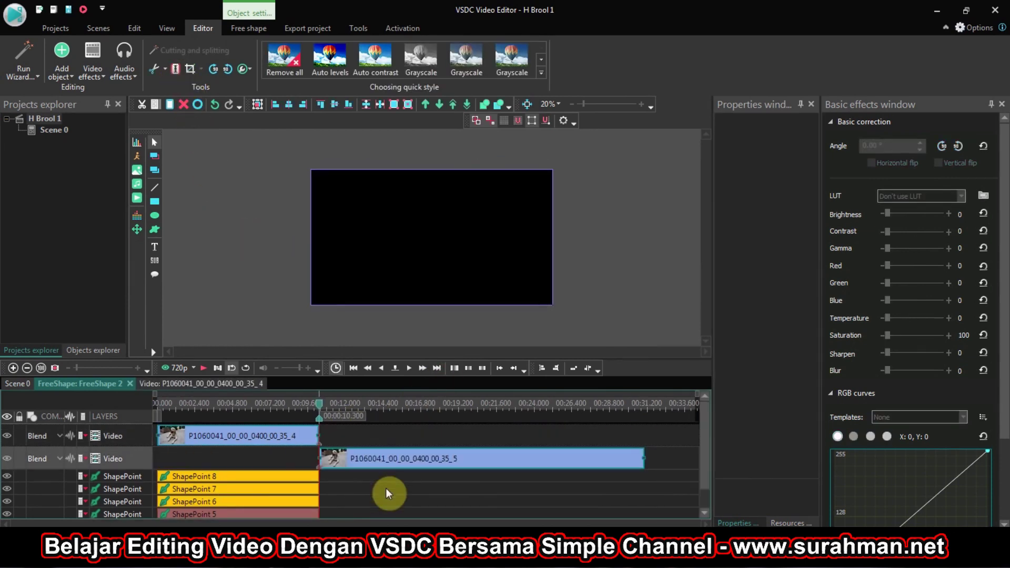
click(389, 467)
key(Delete)
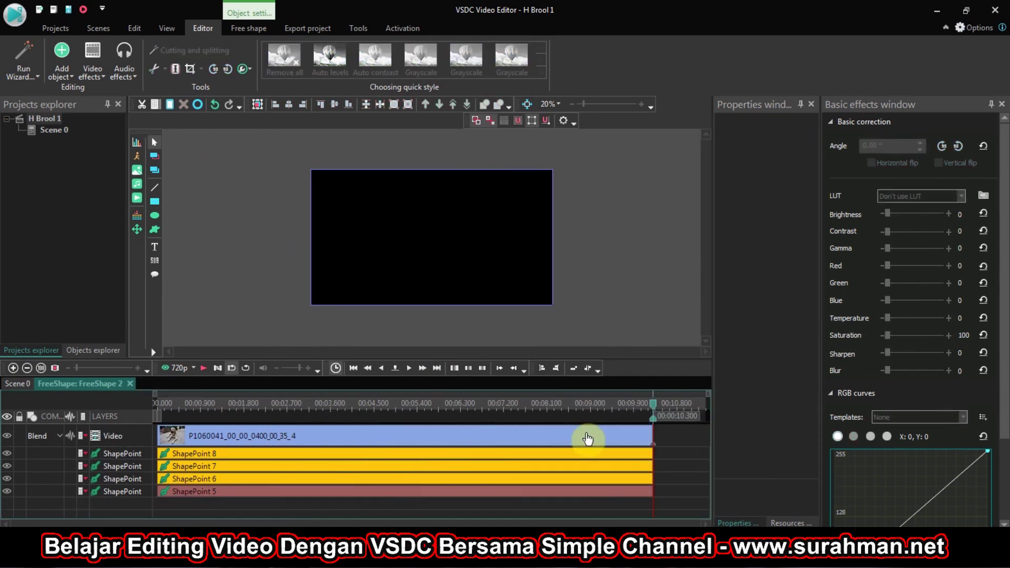
drag(654, 410, 140, 413)
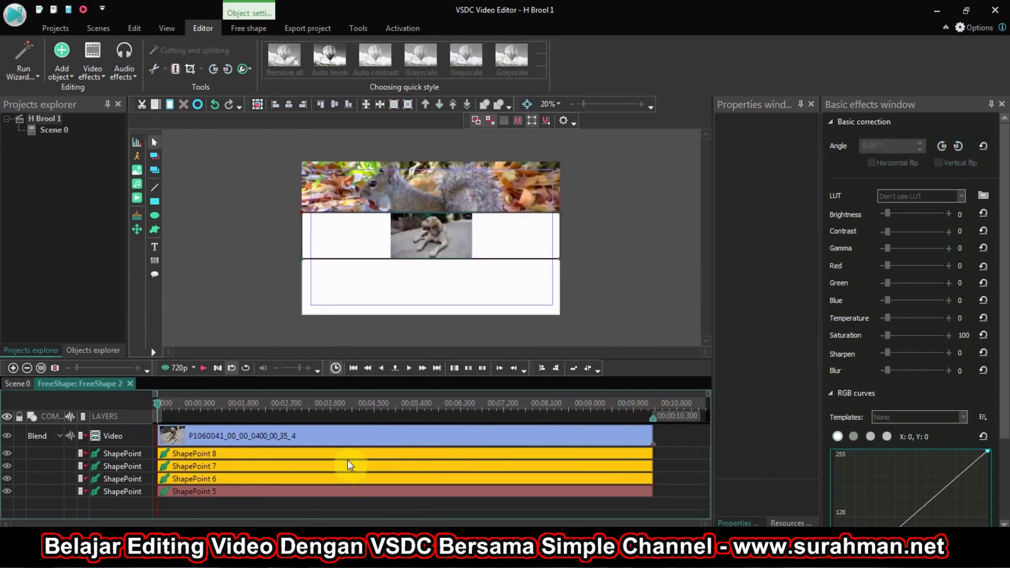
Enlarge the dog video to about 3585 × 1200 and position it so the dog's head sits within the middle strip.
click(451, 232)
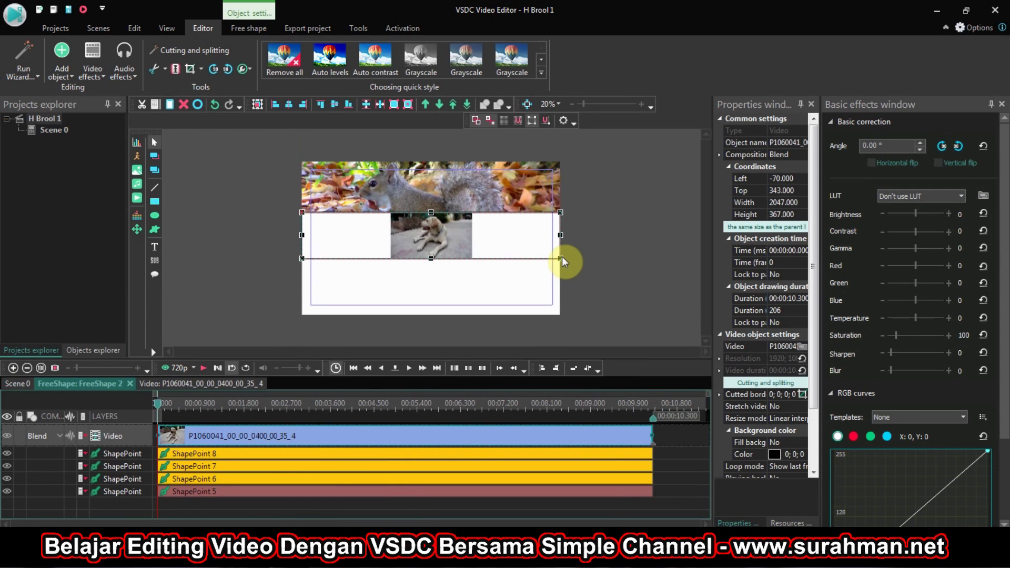
drag(561, 259, 656, 328)
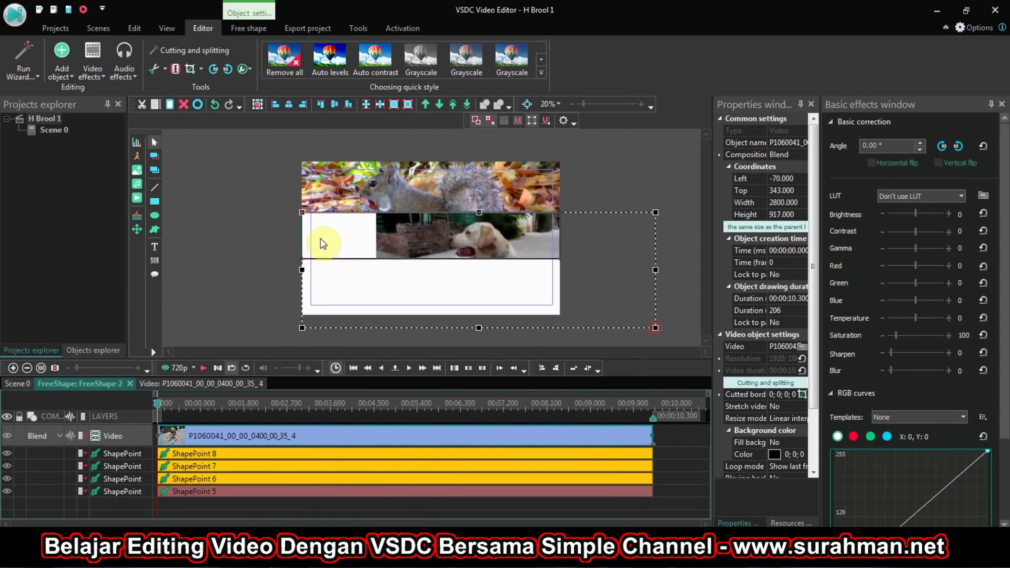
drag(302, 212, 203, 178)
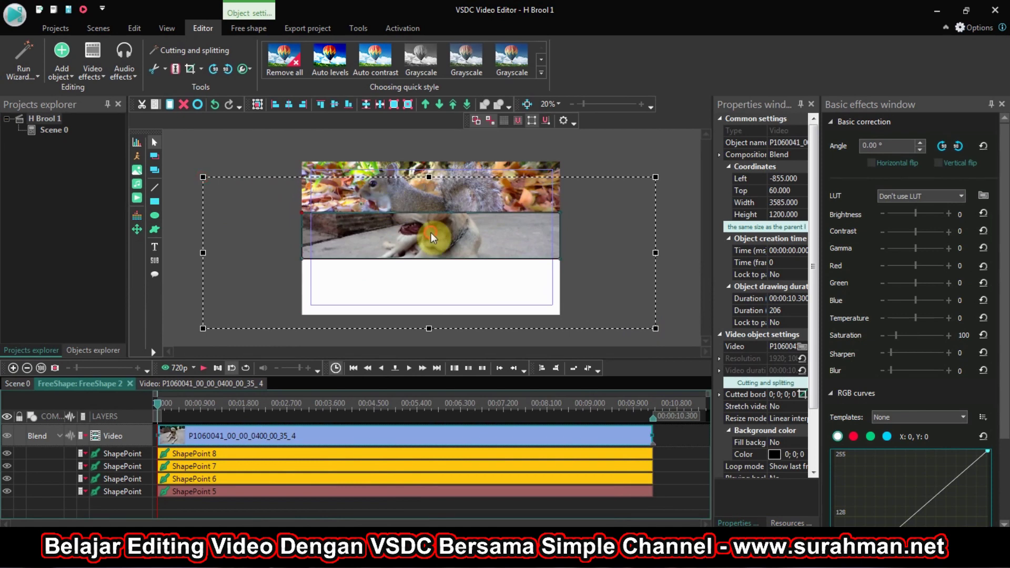
drag(431, 233, 432, 253)
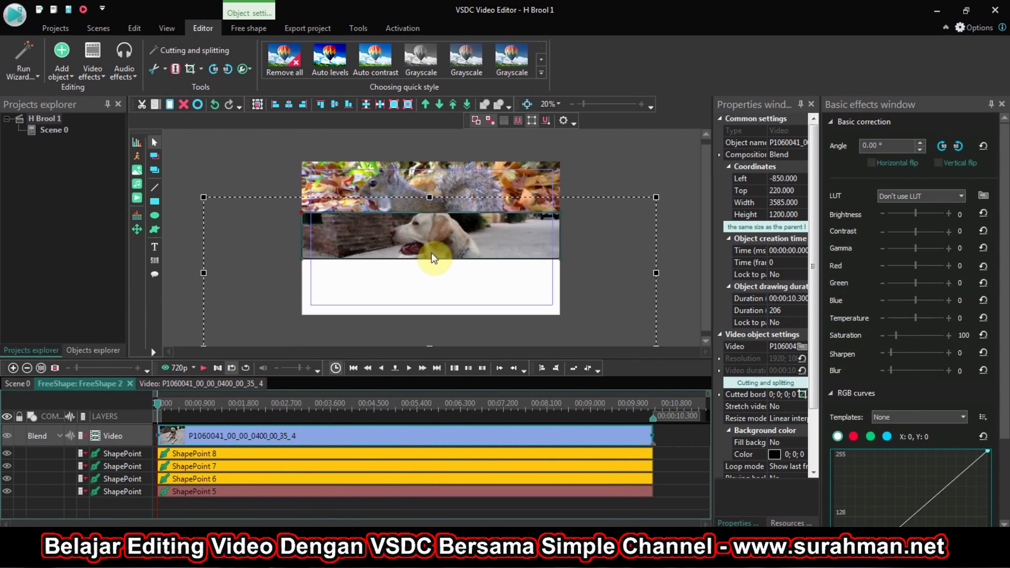
click(440, 246)
drag(438, 249, 438, 241)
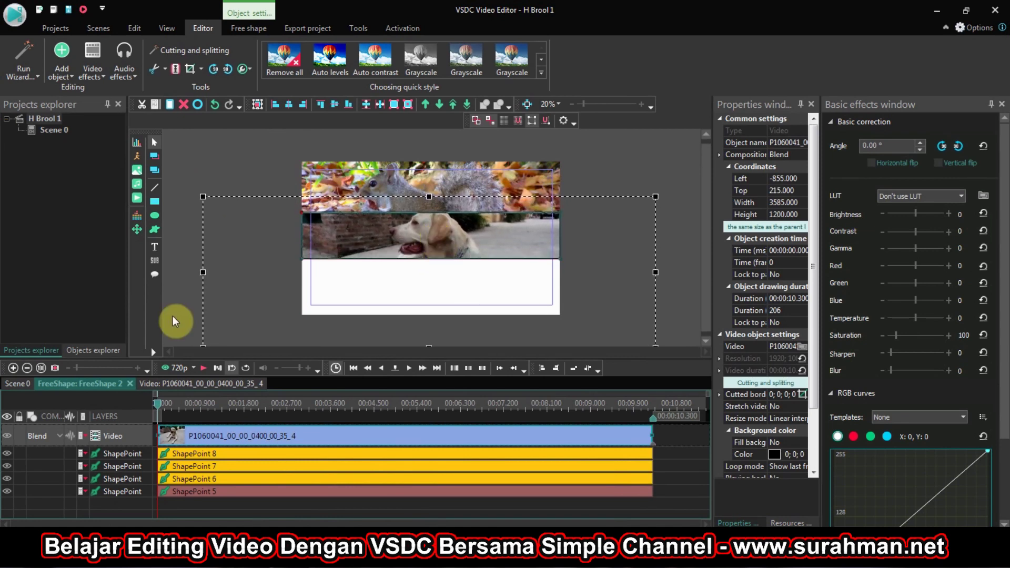
Go back to Scene 0, reopen FreeShape 2, and set the dog video's composition mode to Source in.
click(21, 388)
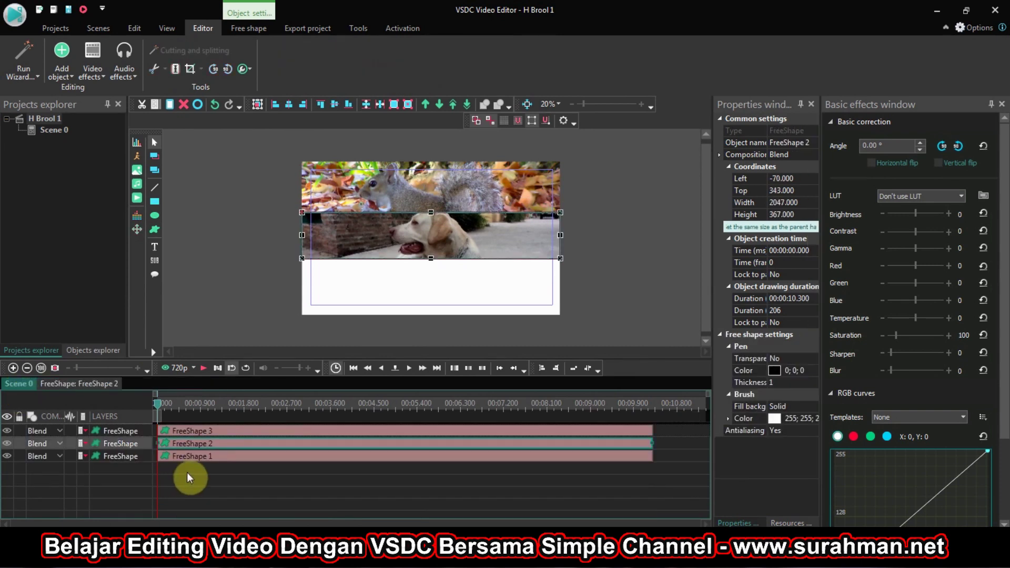
double_click(229, 446)
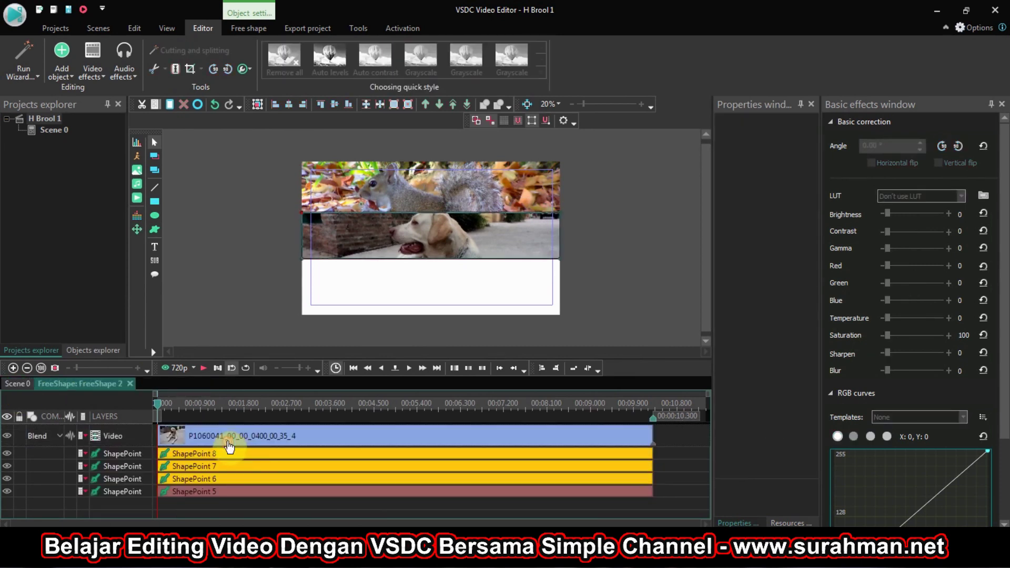
click(61, 439)
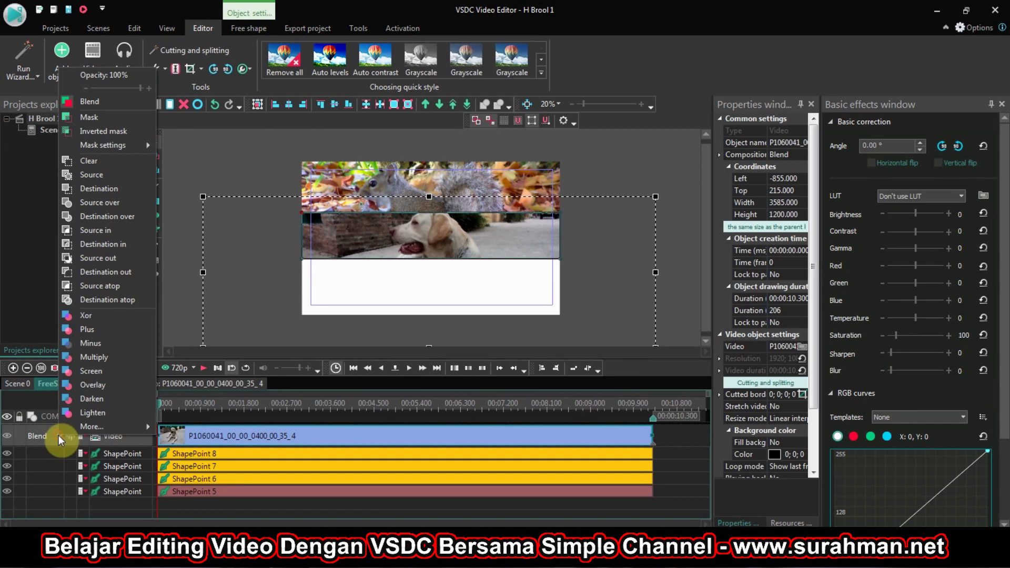
click(80, 232)
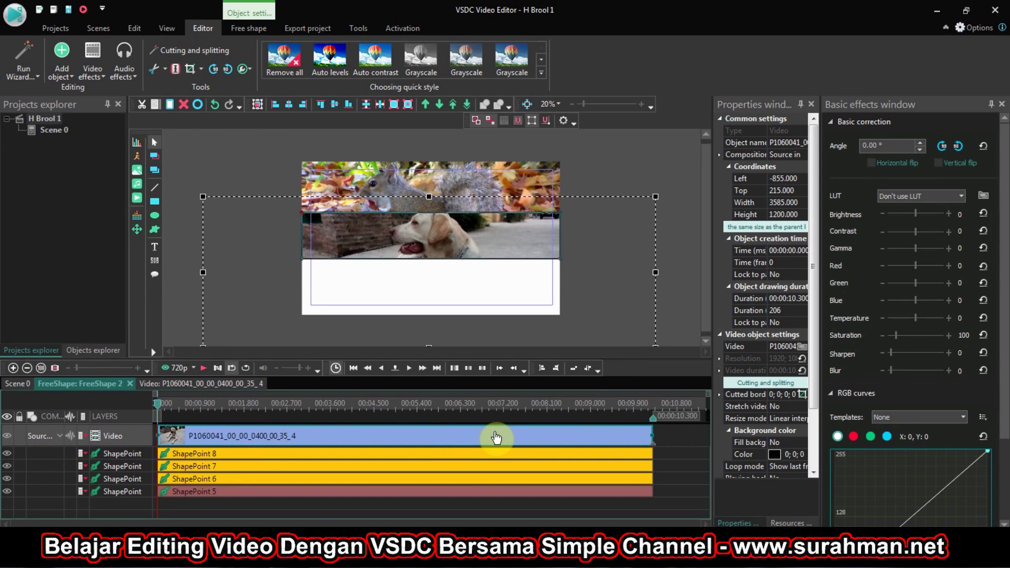
Return to Scene 0, open FreeShape 3, and add the Tiger video from the cursor position on an added layer.
click(18, 384)
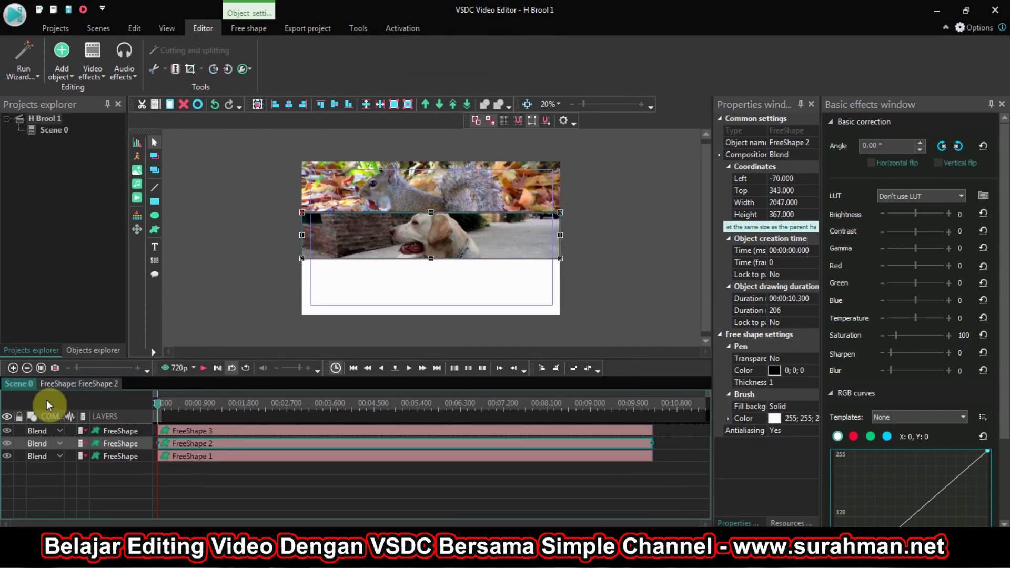
click(248, 436)
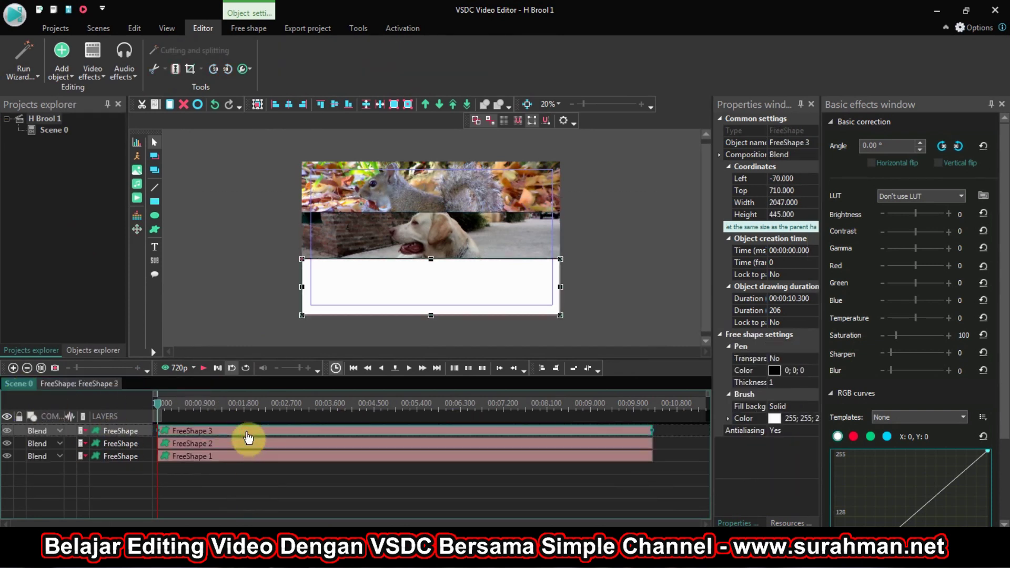
double_click(248, 436)
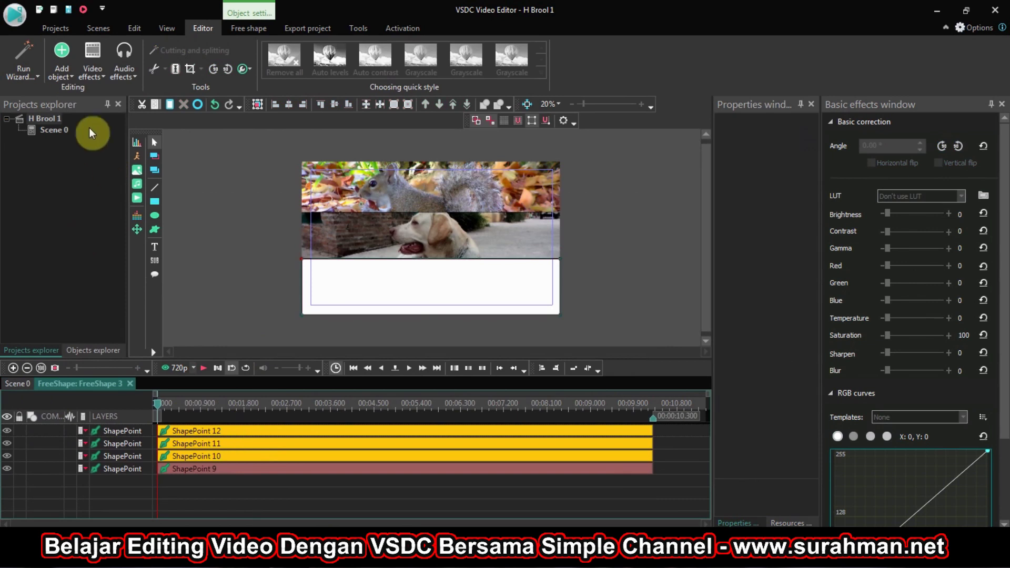
click(63, 69)
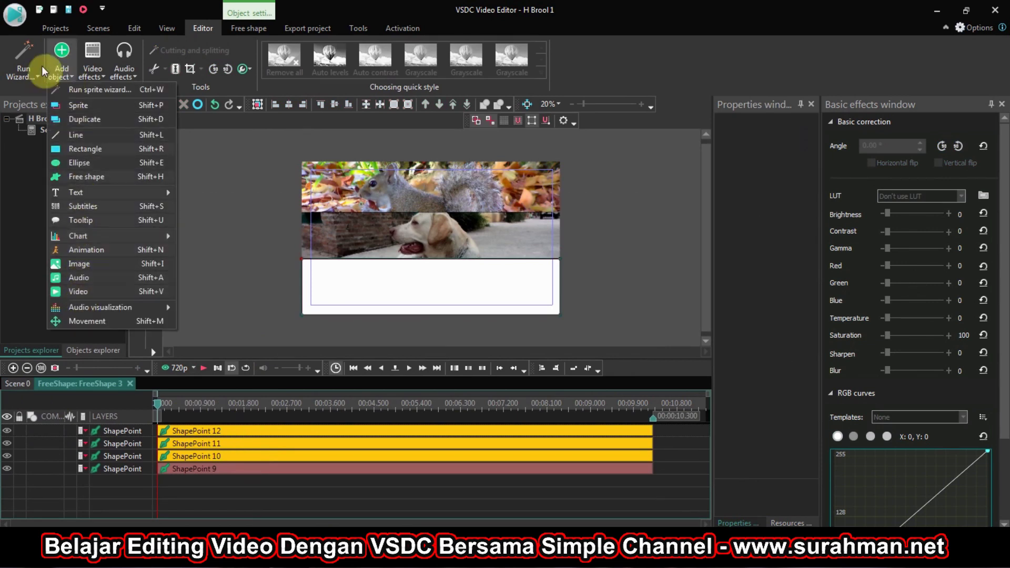
click(64, 292)
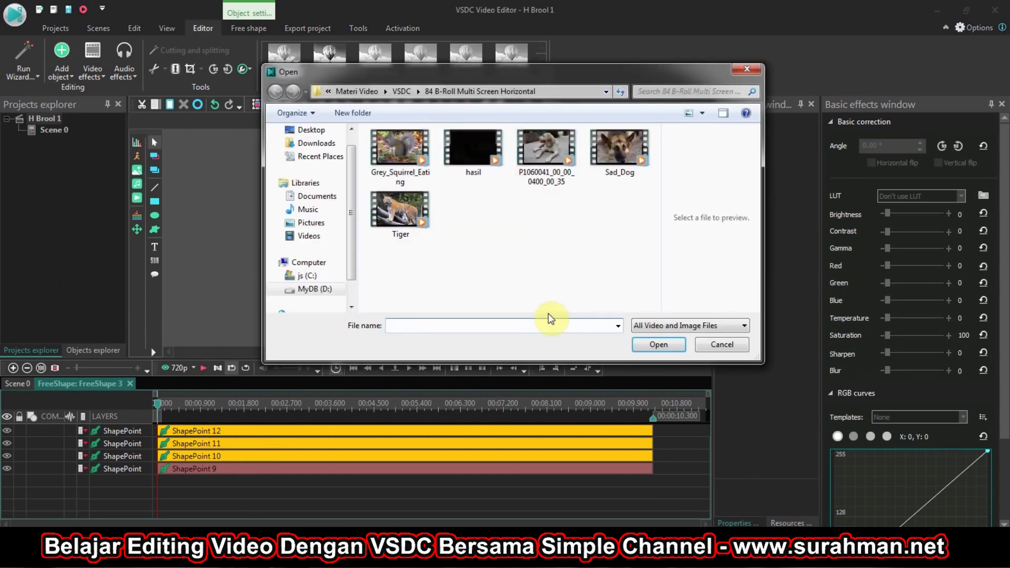
double_click(409, 217)
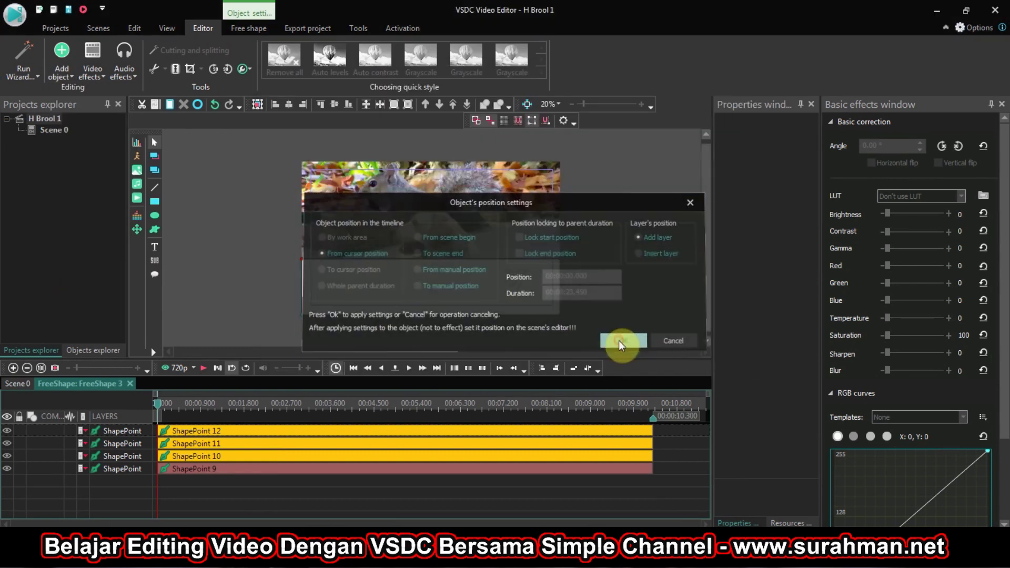
click(618, 339)
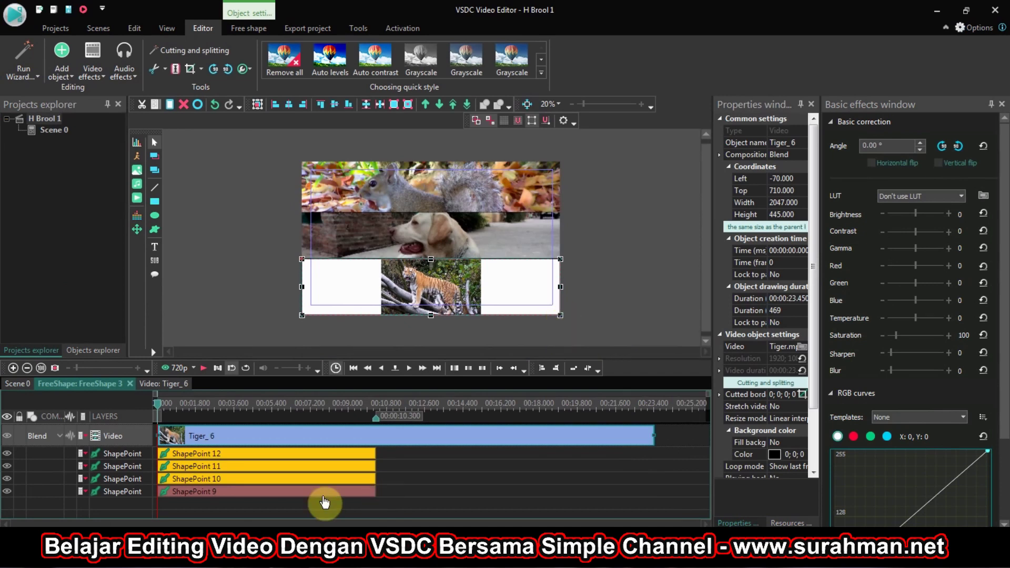
Trim the Tiger video to the end of the shape points at 00:00:10.300, deleting the remainder, and return the cursor to the start.
click(283, 455)
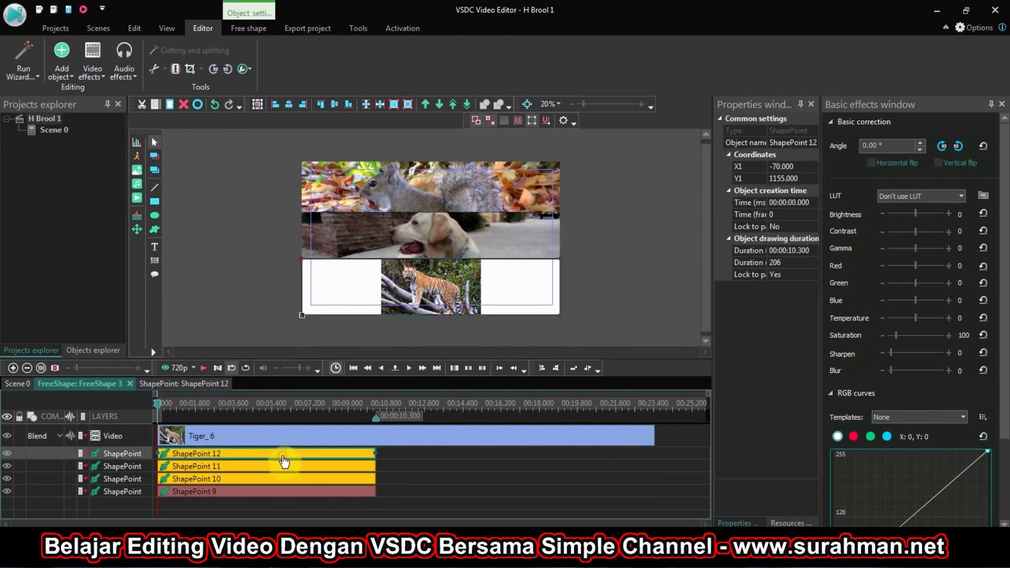
click(439, 367)
click(440, 438)
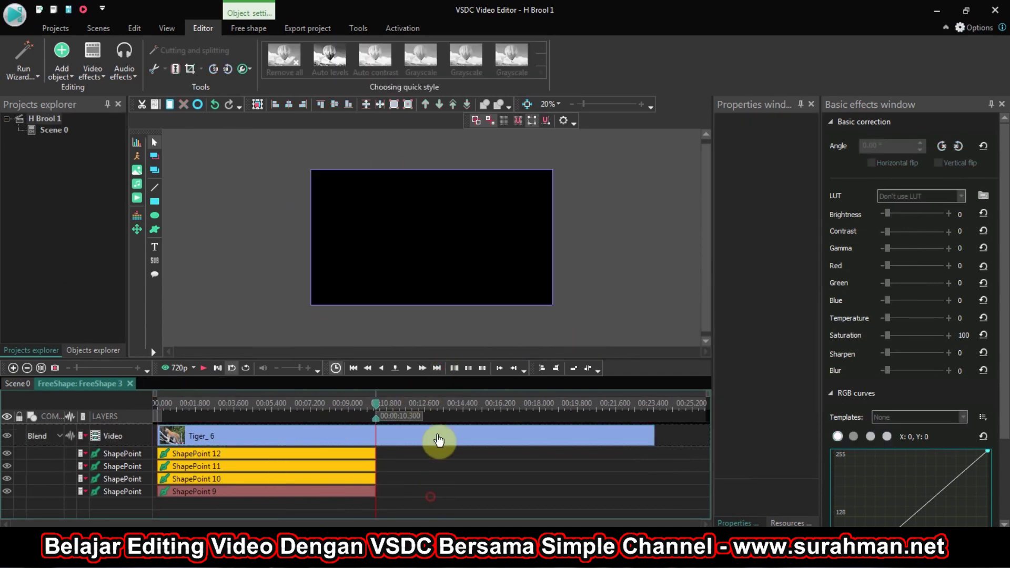
click(154, 73)
drag(414, 447, 459, 506)
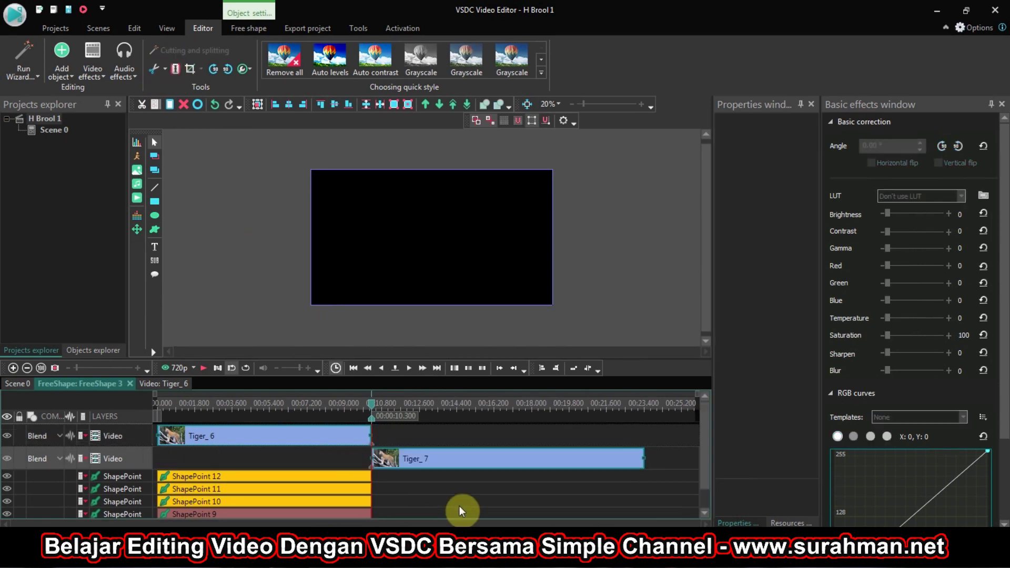
click(471, 464)
key(Delete)
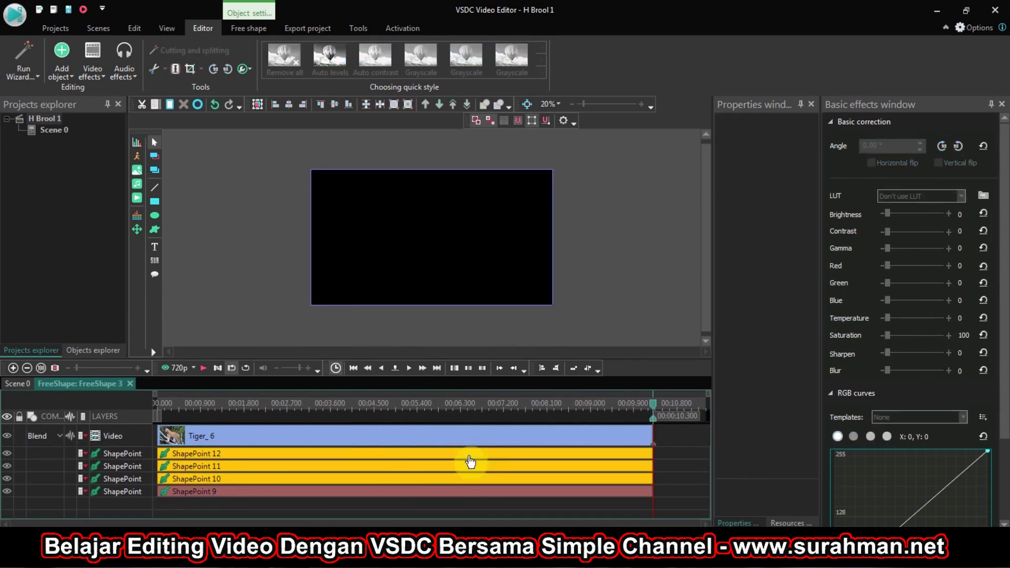
drag(653, 408, 157, 410)
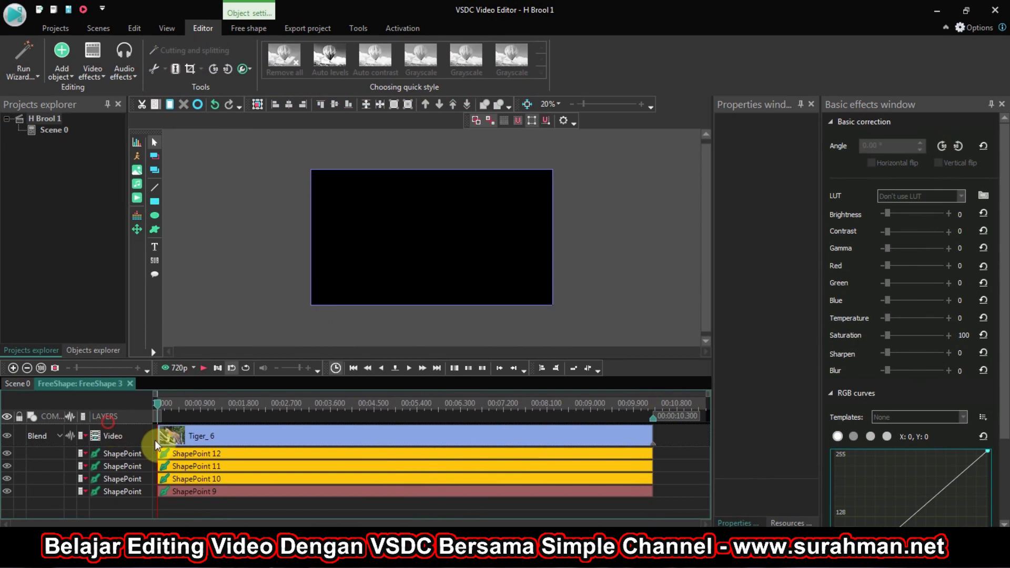
Enlarge the Tiger video to about 3495 × 1225 and position it so the tiger's head and body fill the lowest strip.
click(456, 290)
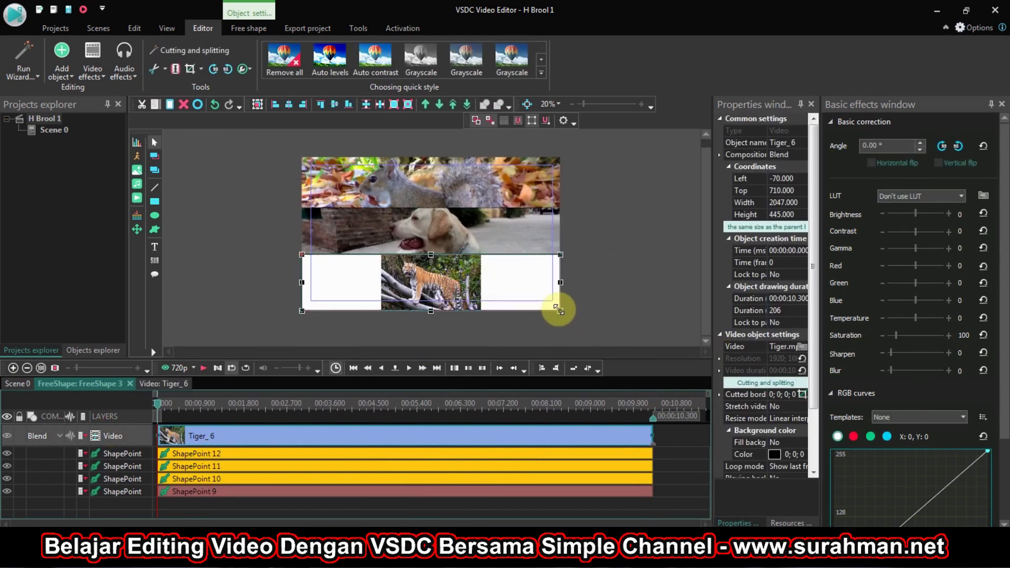
drag(560, 311, 614, 374)
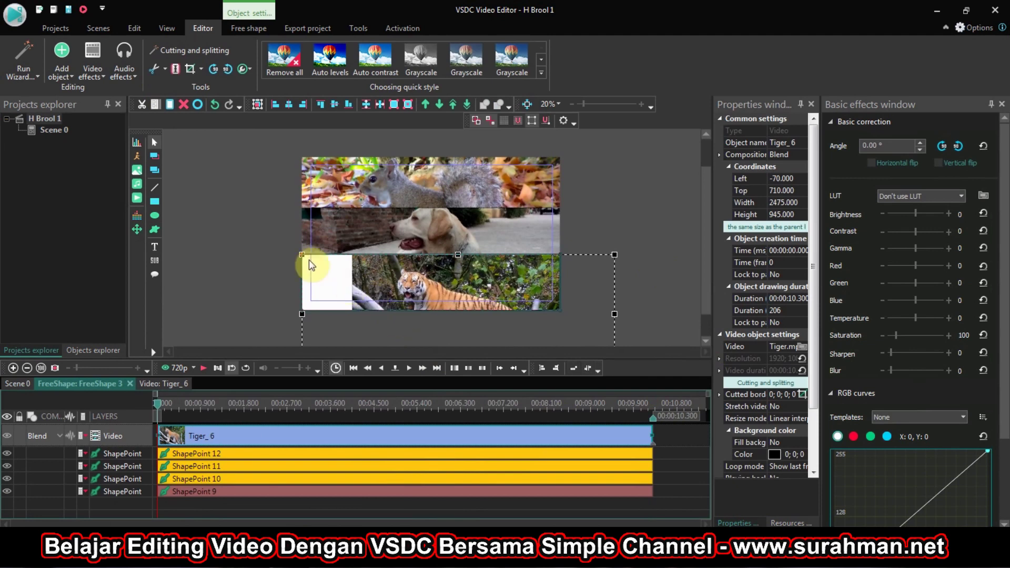
drag(301, 256, 227, 230)
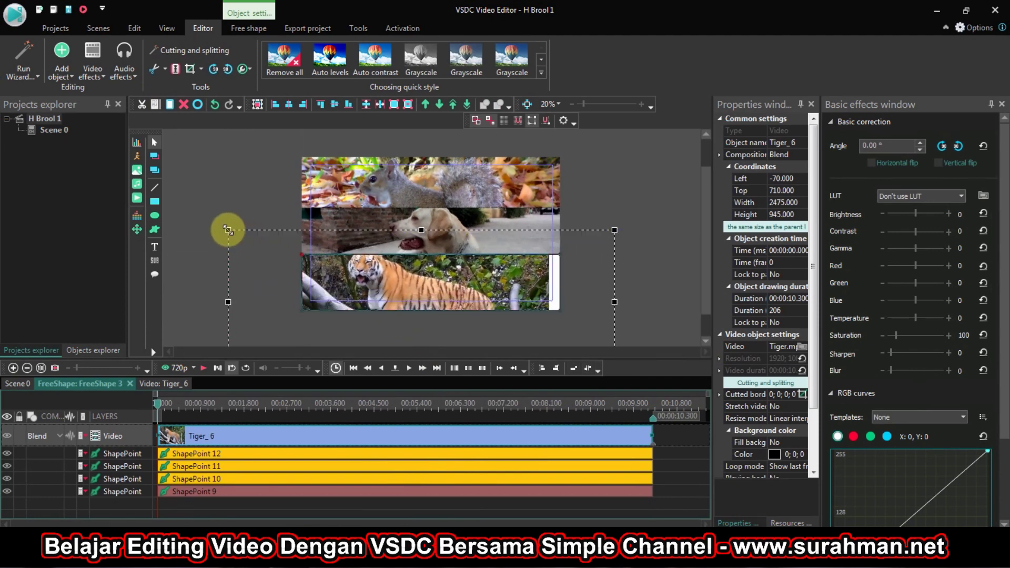
drag(614, 231, 644, 227)
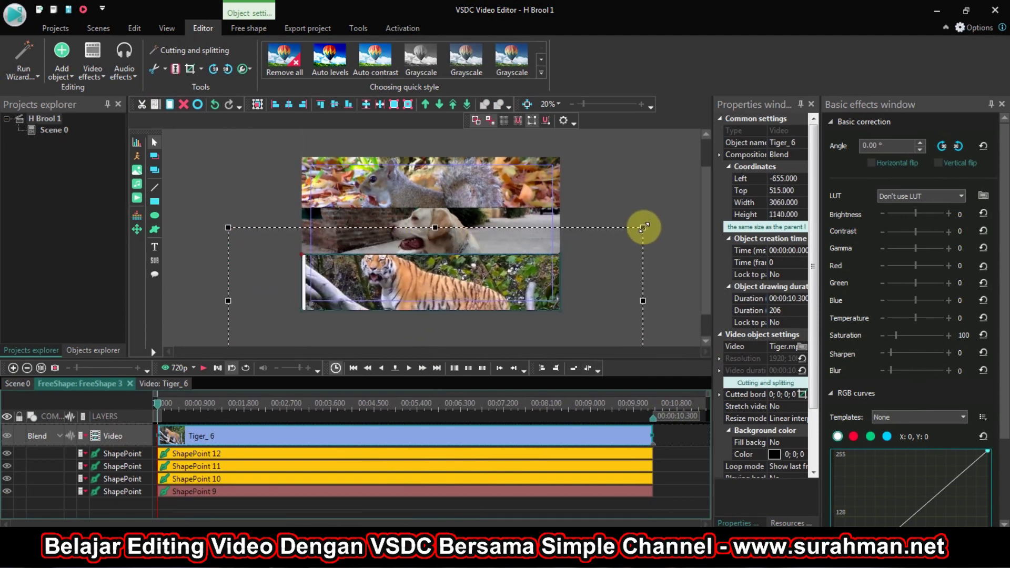
drag(228, 226, 203, 232)
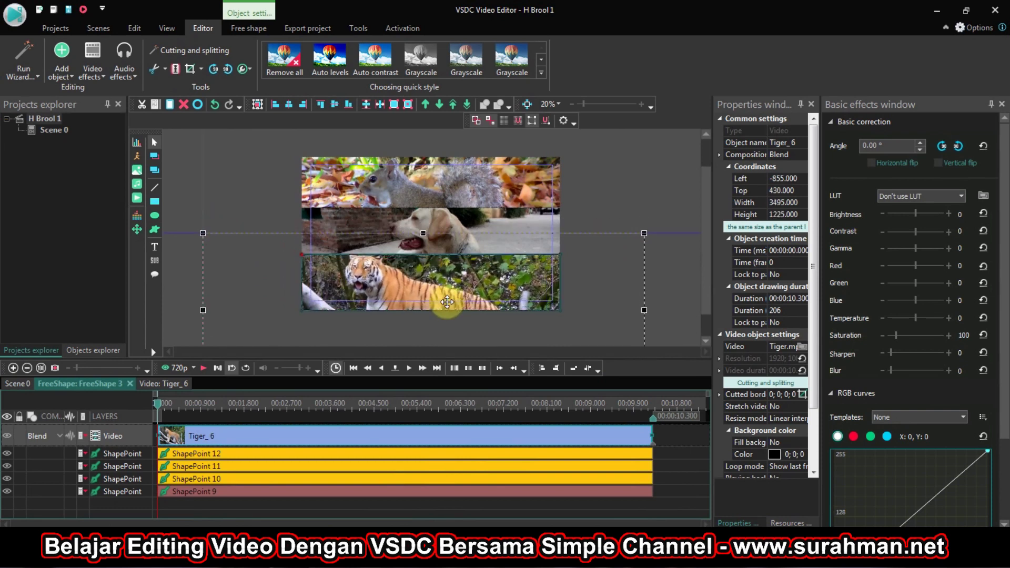
drag(447, 301, 449, 307)
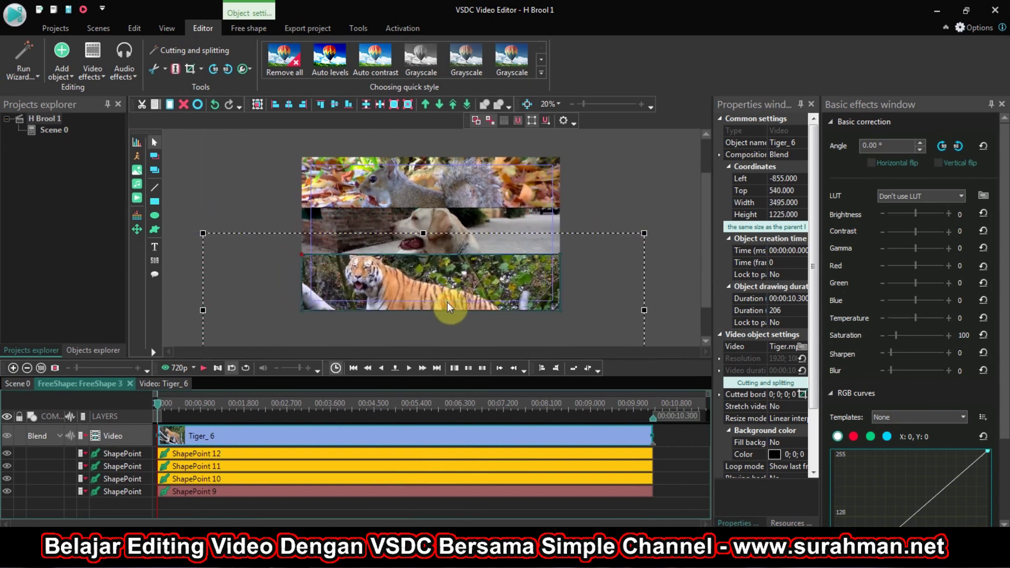
Set the Tiger video's composition mode to Source in and return to Scene 0.
click(59, 435)
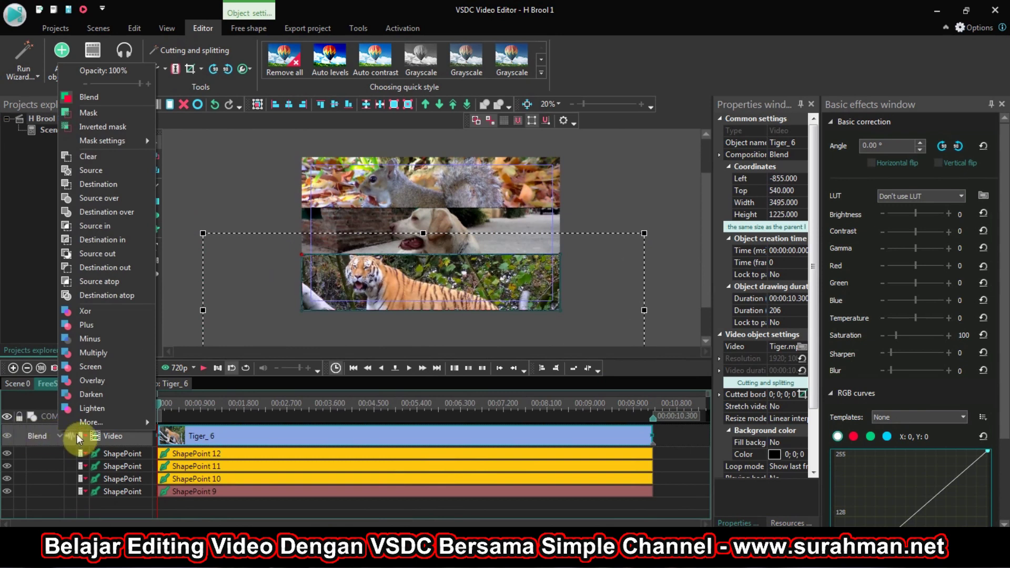
click(92, 229)
click(13, 384)
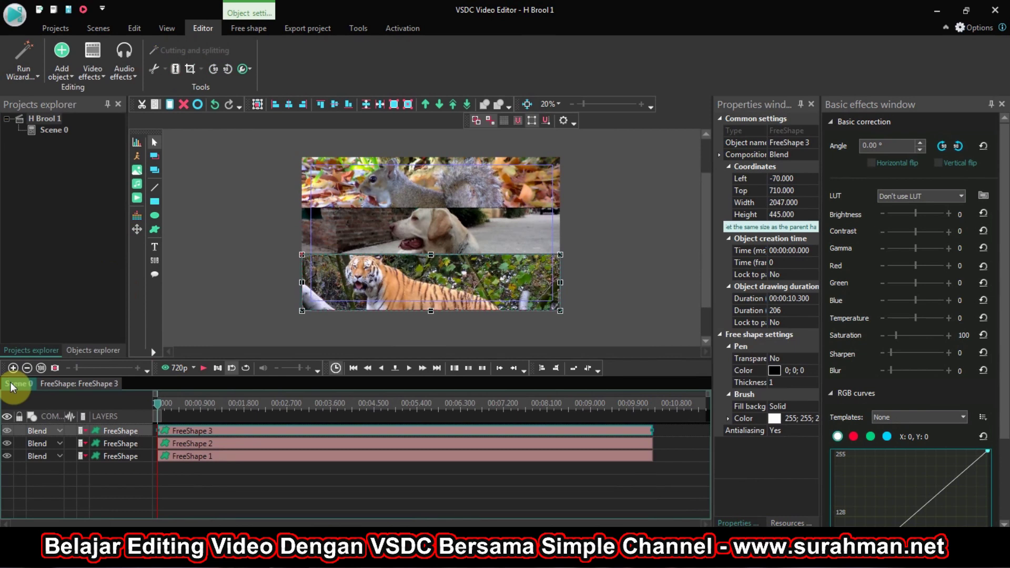
double_click(261, 456)
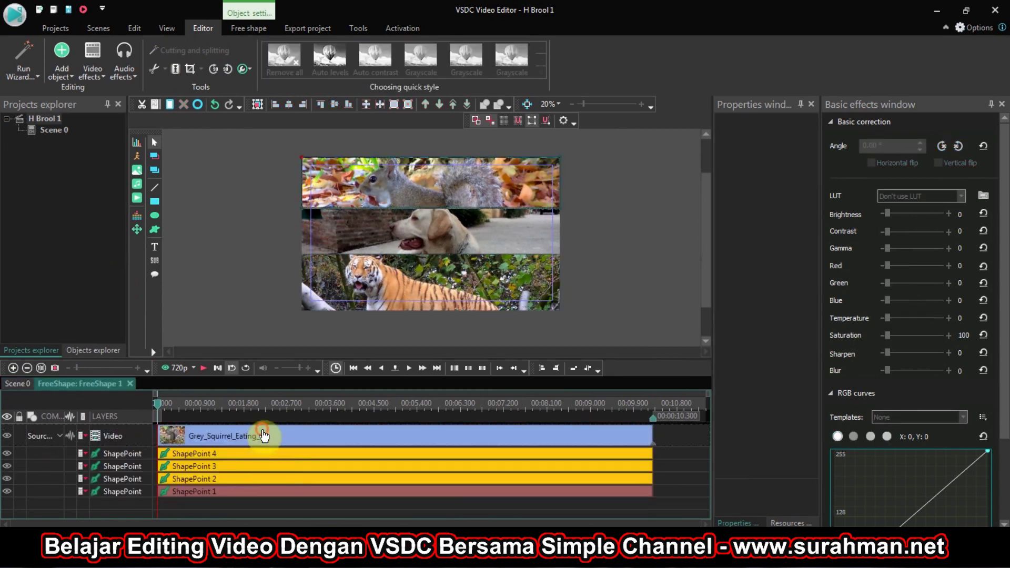
click(264, 436)
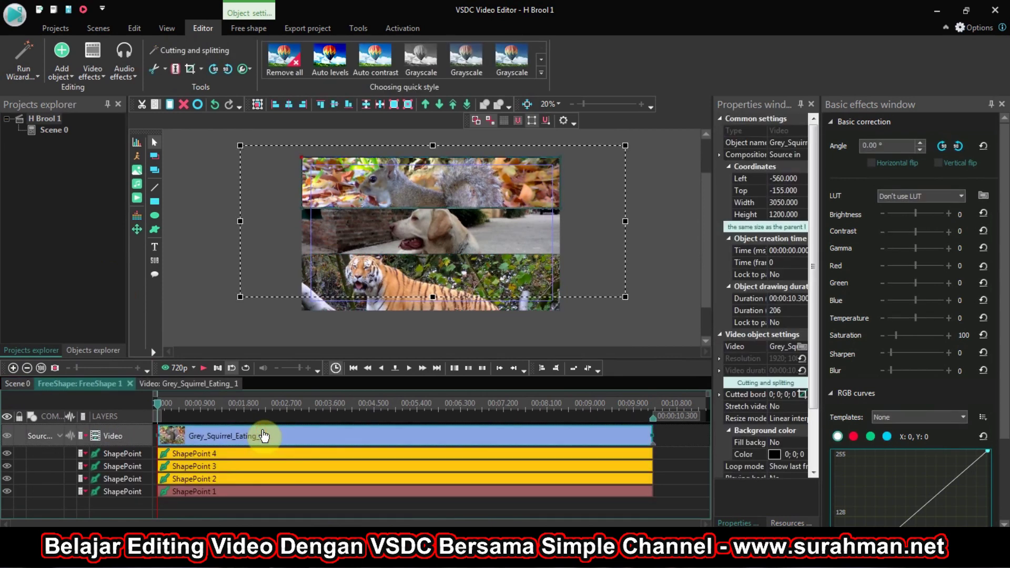
click(542, 74)
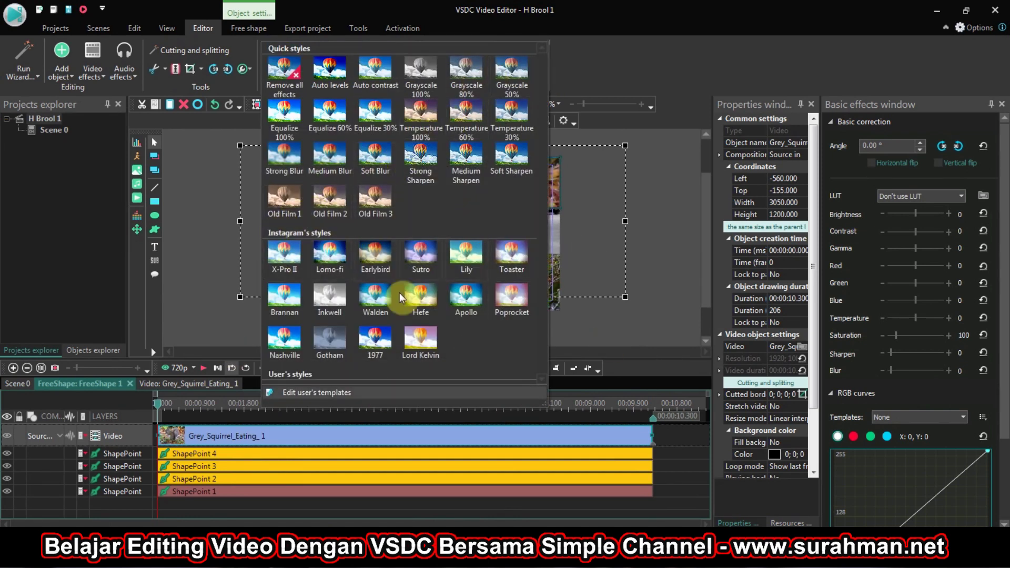
click(643, 335)
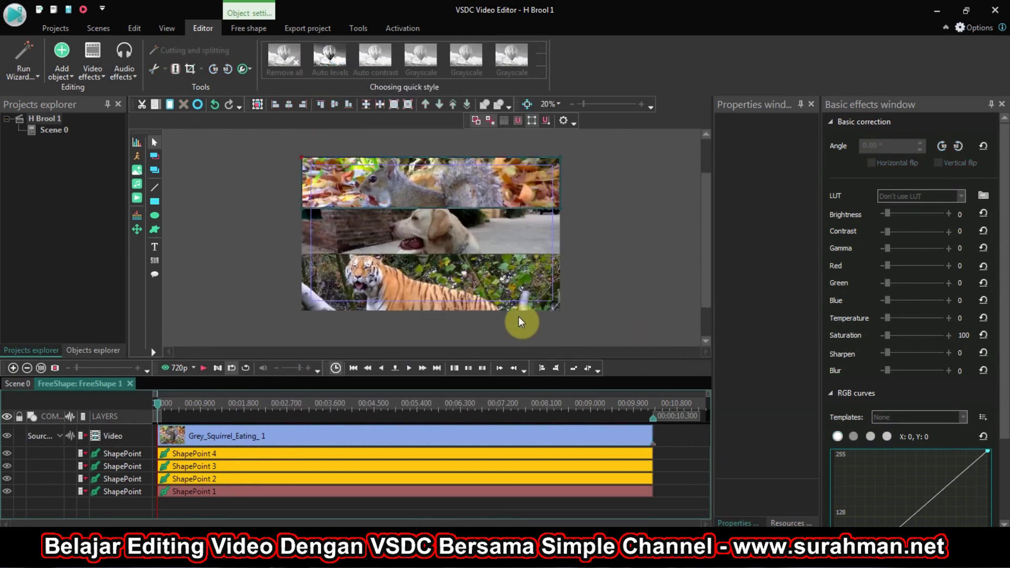
click(12, 383)
double_click(222, 457)
click(19, 385)
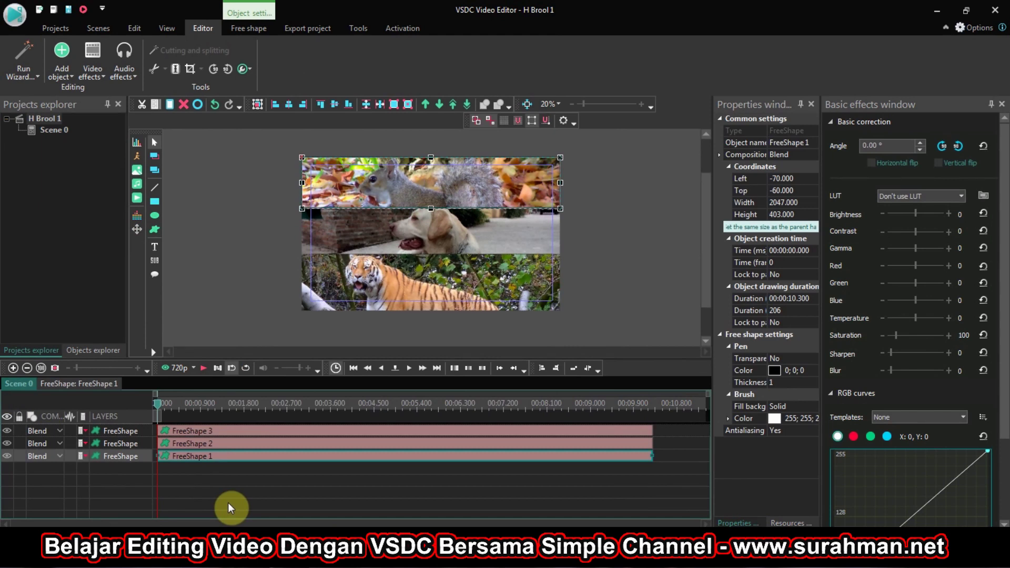
Open FreeShape 1 and apply a 1-second Fade In from the scene beginning to the squirrel video itself, not the sprite.
double_click(227, 458)
click(234, 436)
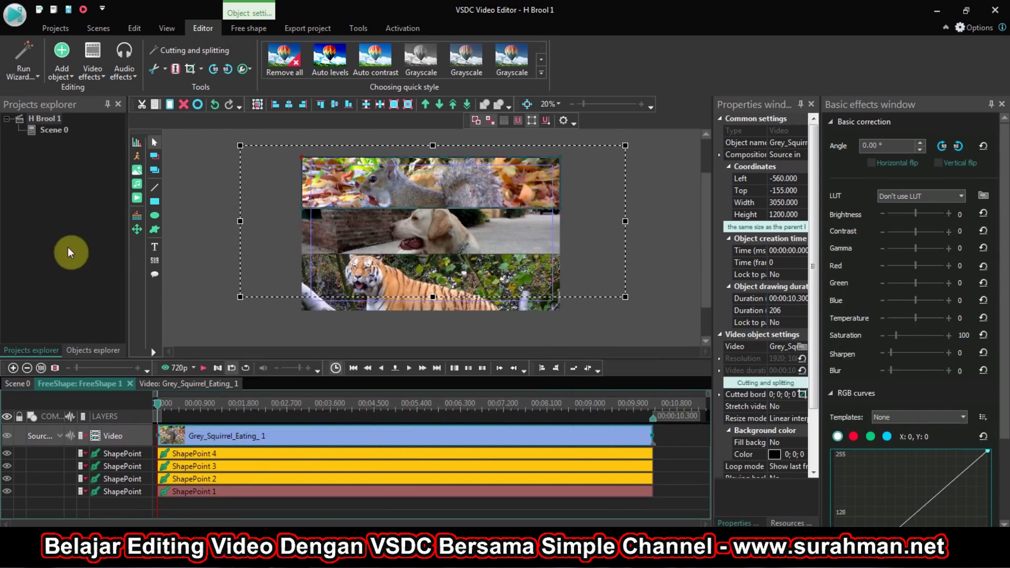
click(91, 73)
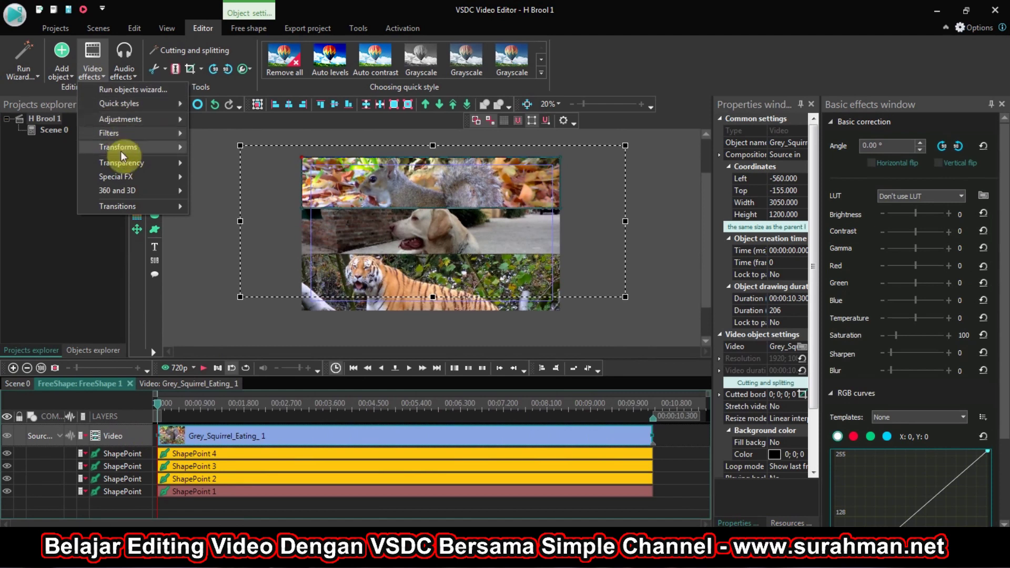
mouse_move(124, 162)
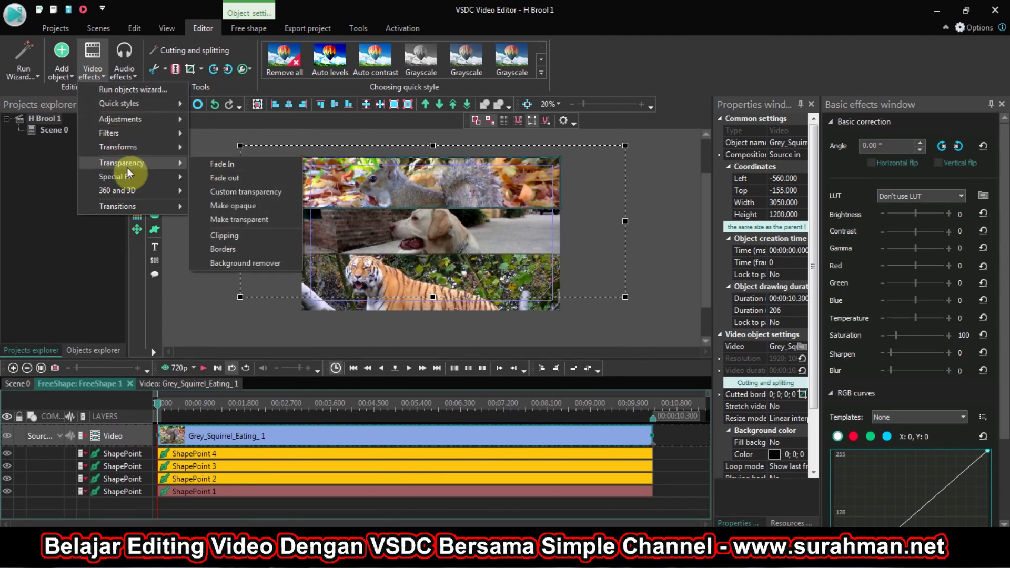
click(221, 176)
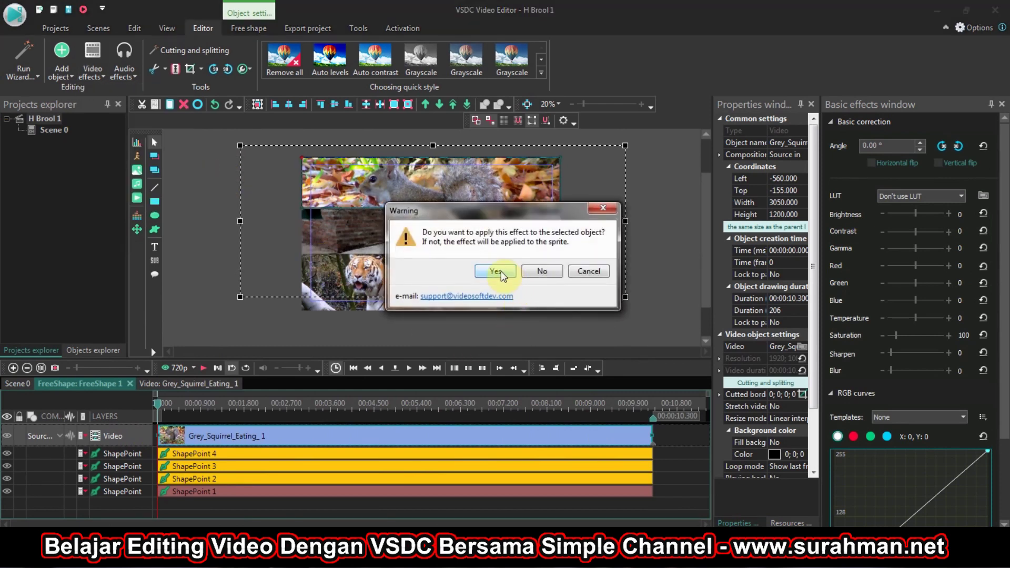
click(495, 272)
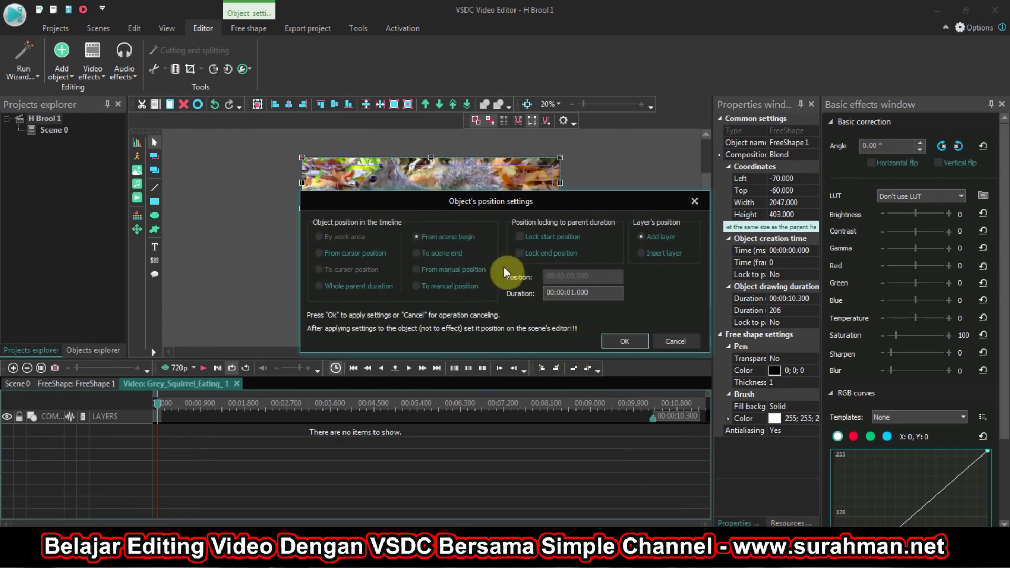
click(635, 339)
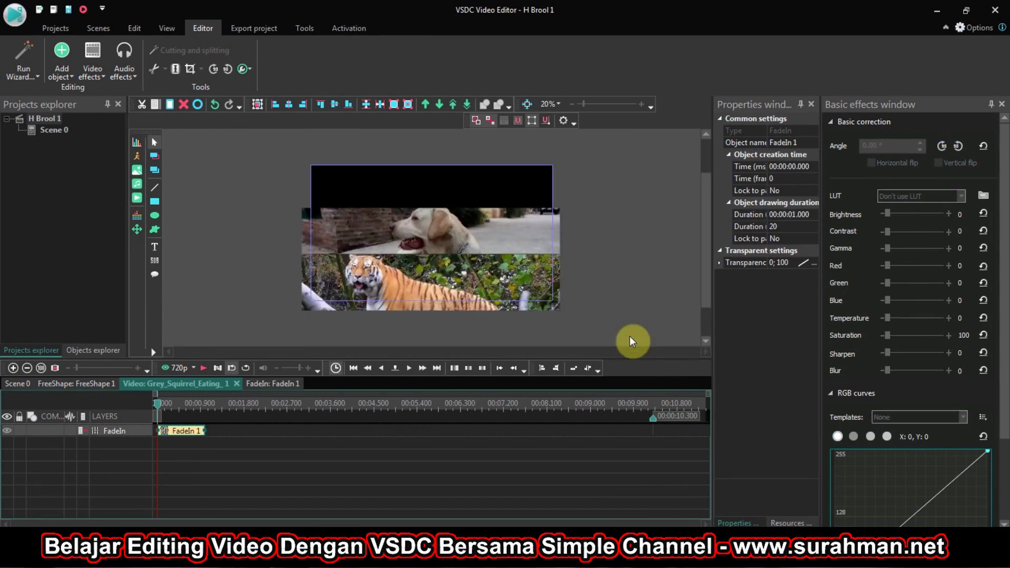
Add a 1-second Fade out at the scene end to the squirrel video, with start and end positions locked, and return to Scene 0.
click(91, 74)
mouse_move(122, 168)
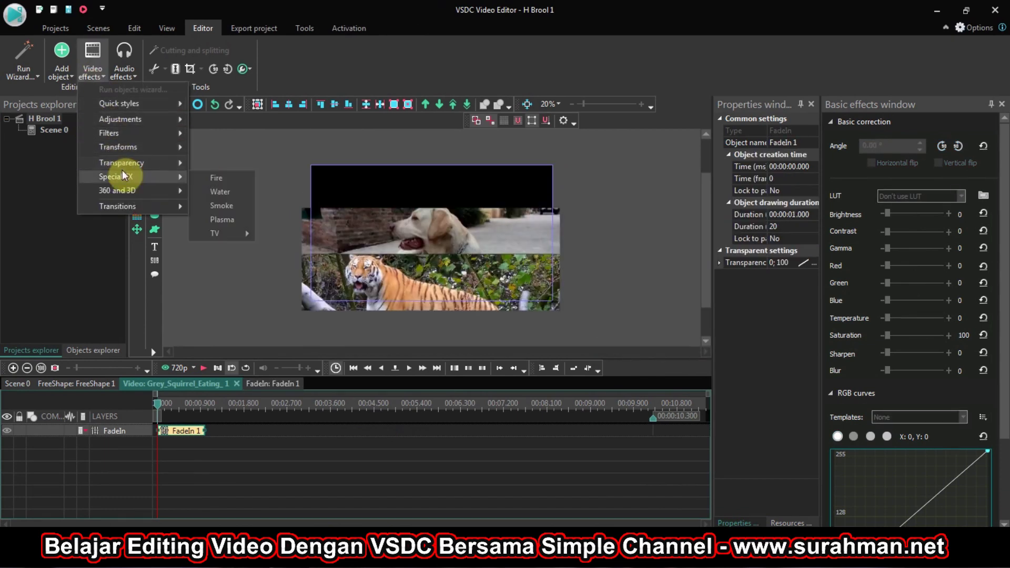
click(214, 170)
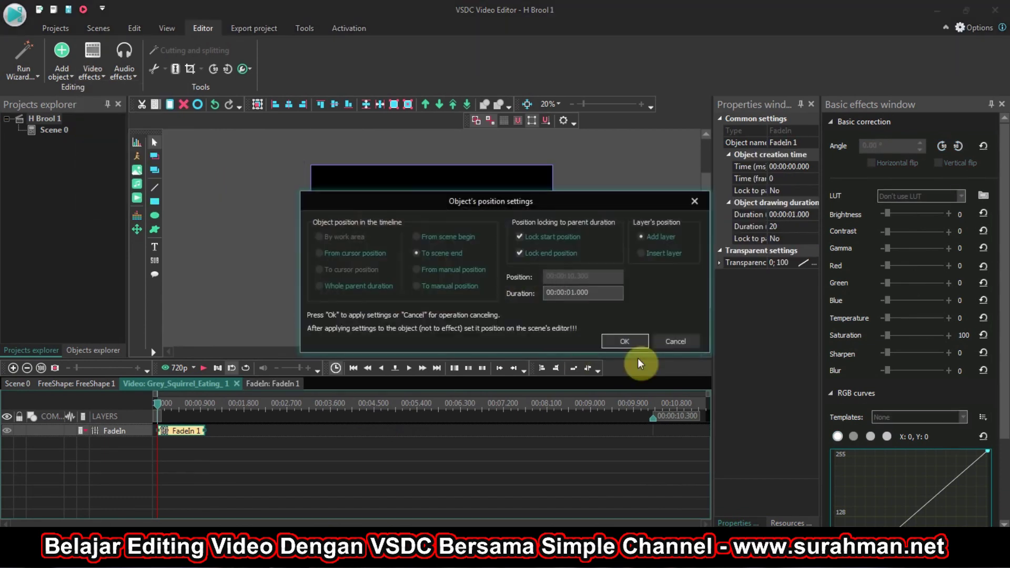
click(630, 340)
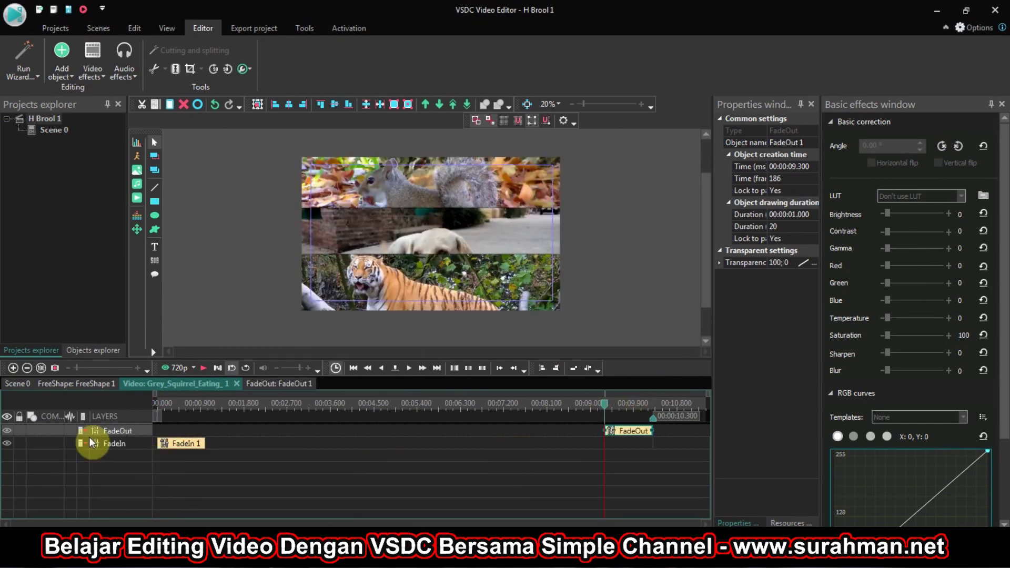
click(25, 385)
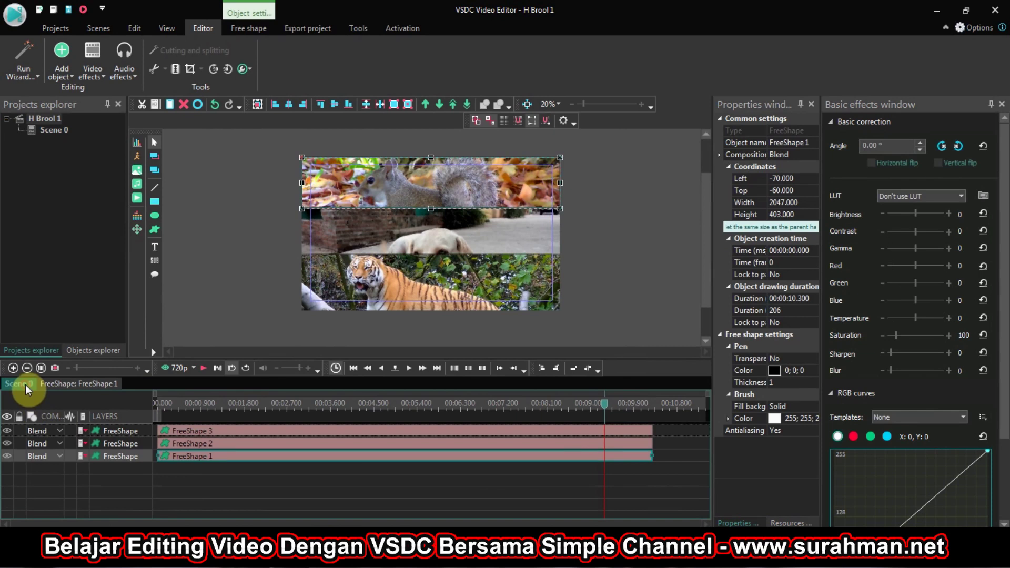
Open FreeShape 2 and apply a 1-second Fade In at the beginning of the dog video itself, not the sprite.
click(208, 447)
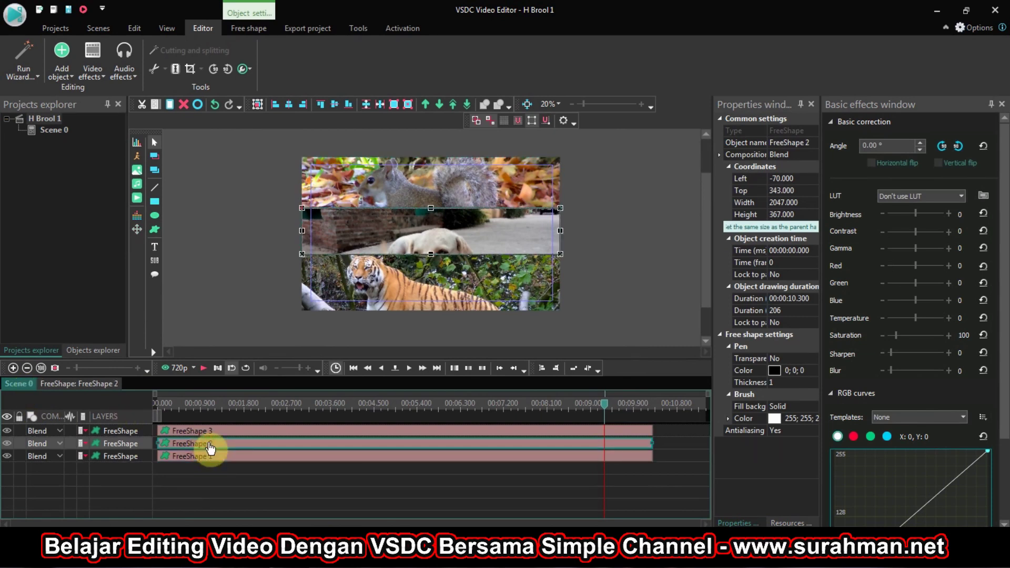
double_click(209, 447)
click(206, 435)
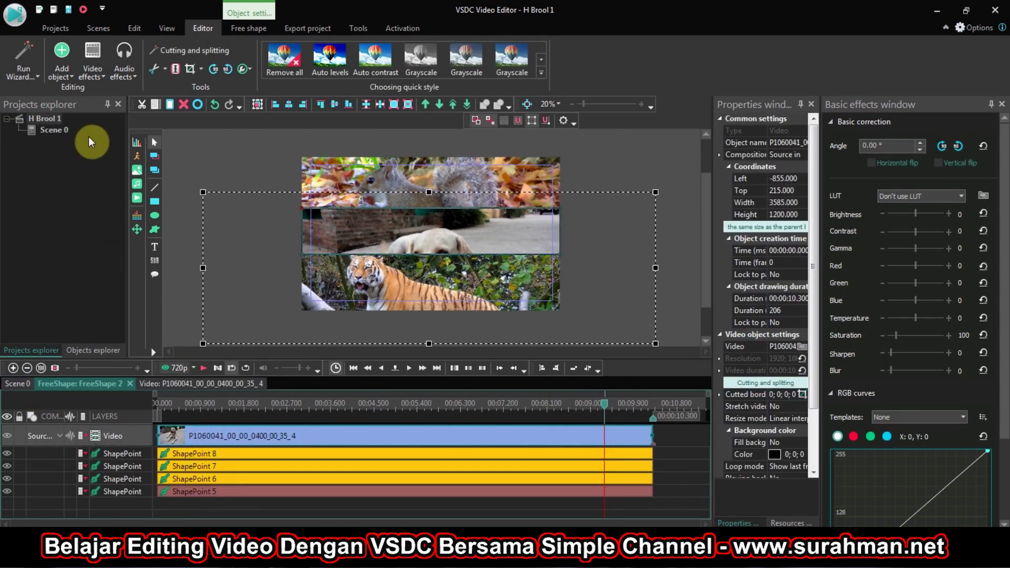
click(92, 62)
mouse_move(122, 167)
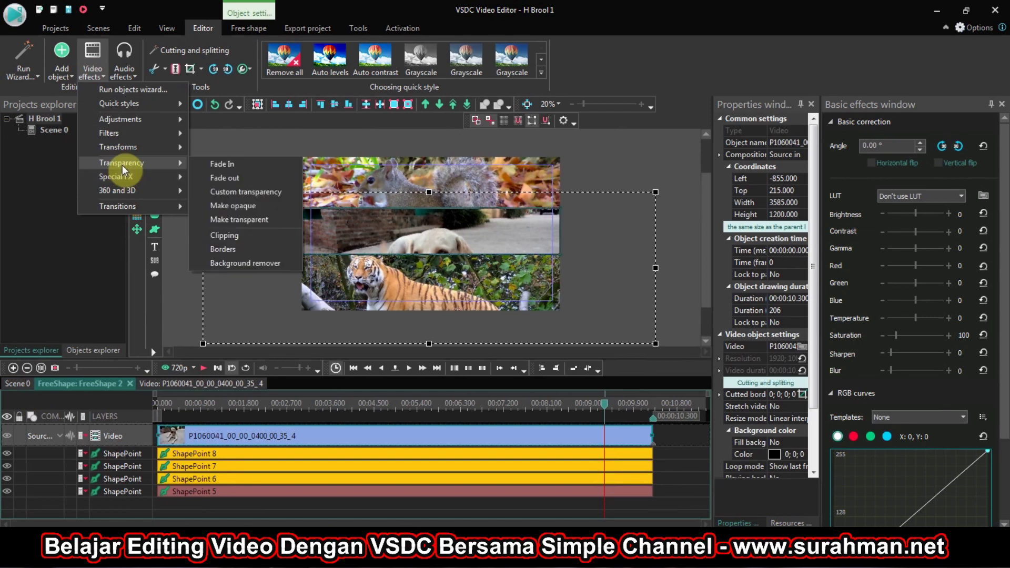
click(222, 163)
click(499, 269)
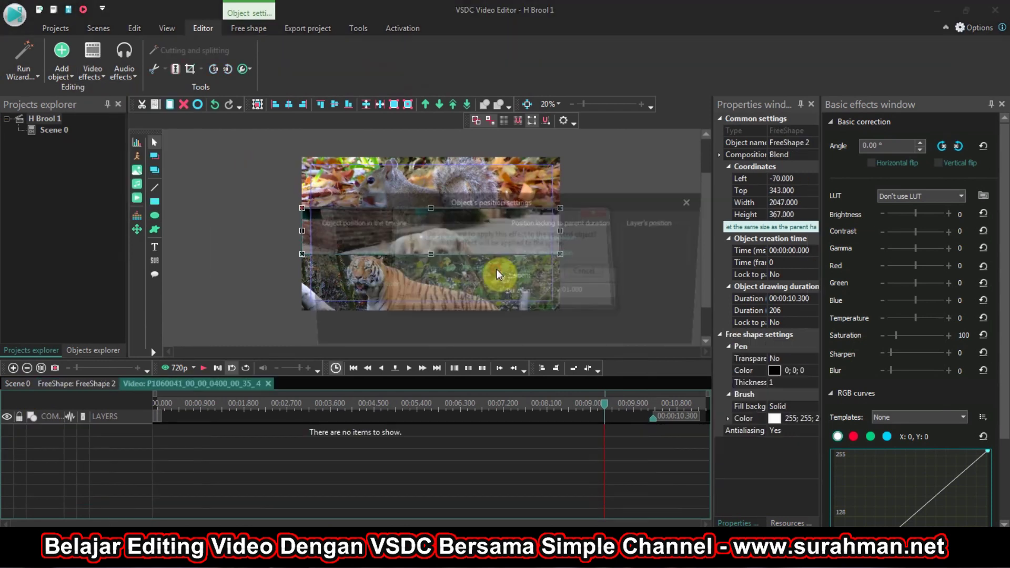
click(629, 346)
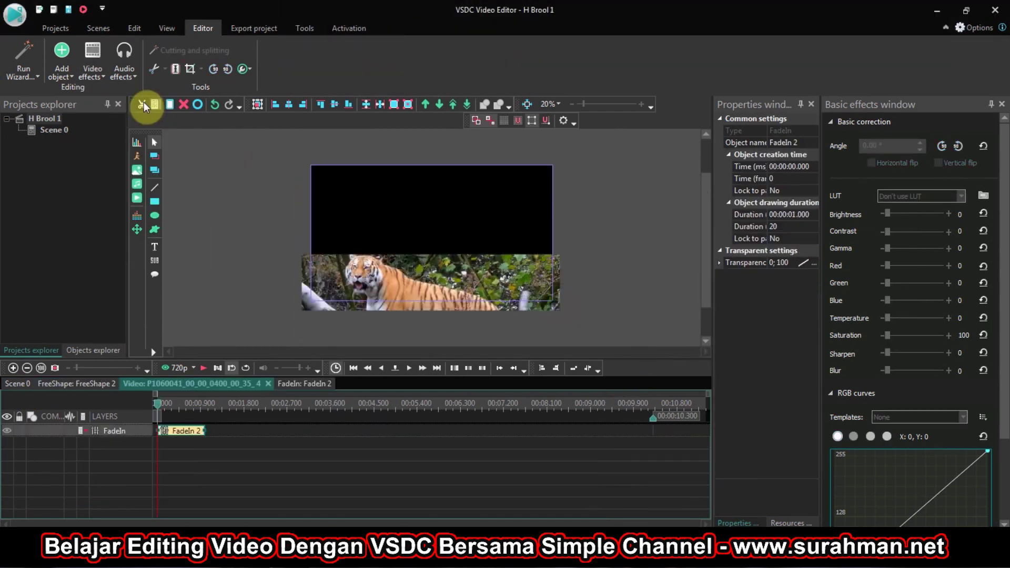
Add a 1-second Fade out at the scene end to the dog video, keeping both positions locked, and go back to Scene 0.
click(98, 68)
mouse_move(123, 163)
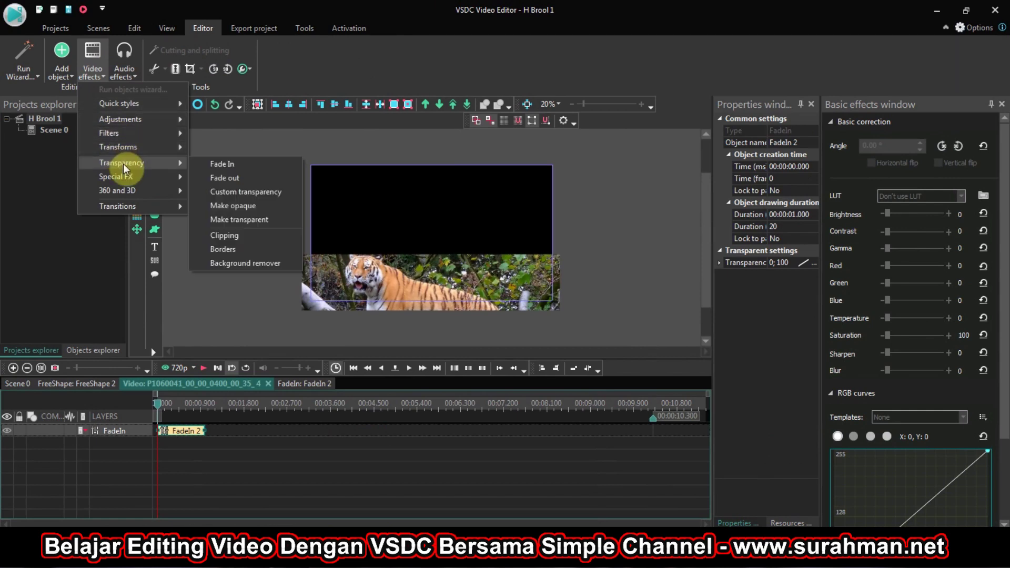
click(238, 178)
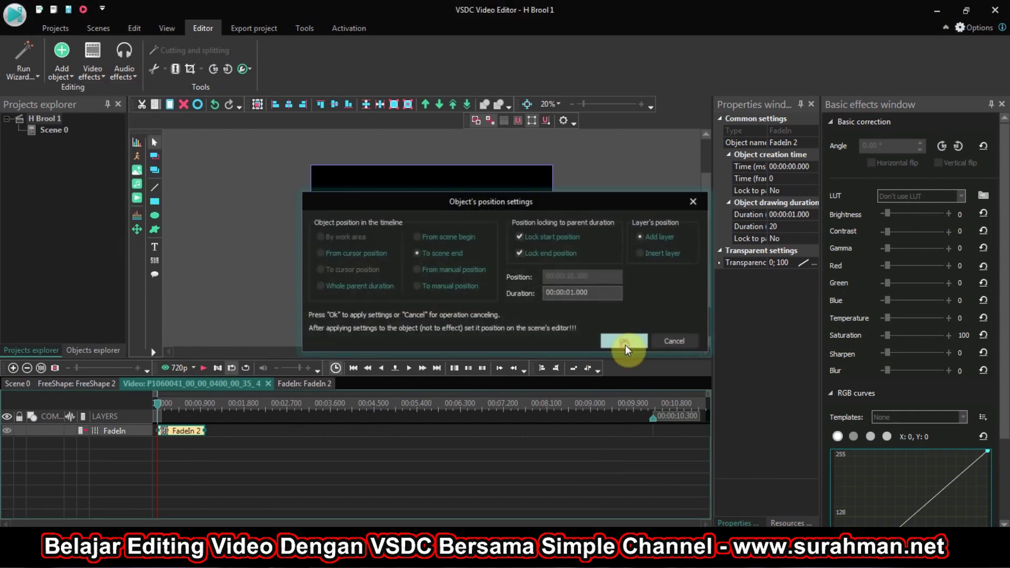
click(625, 345)
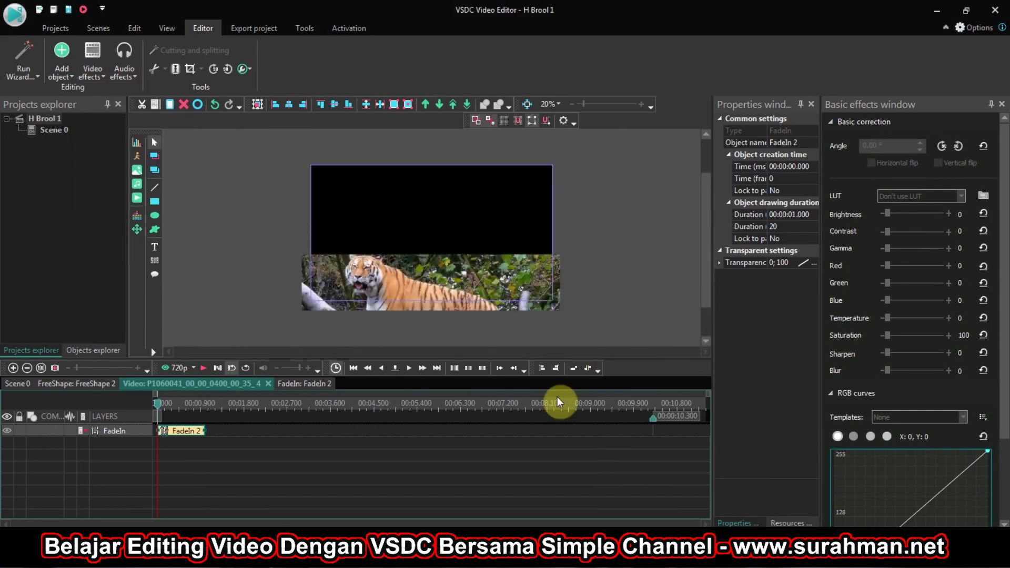
click(85, 383)
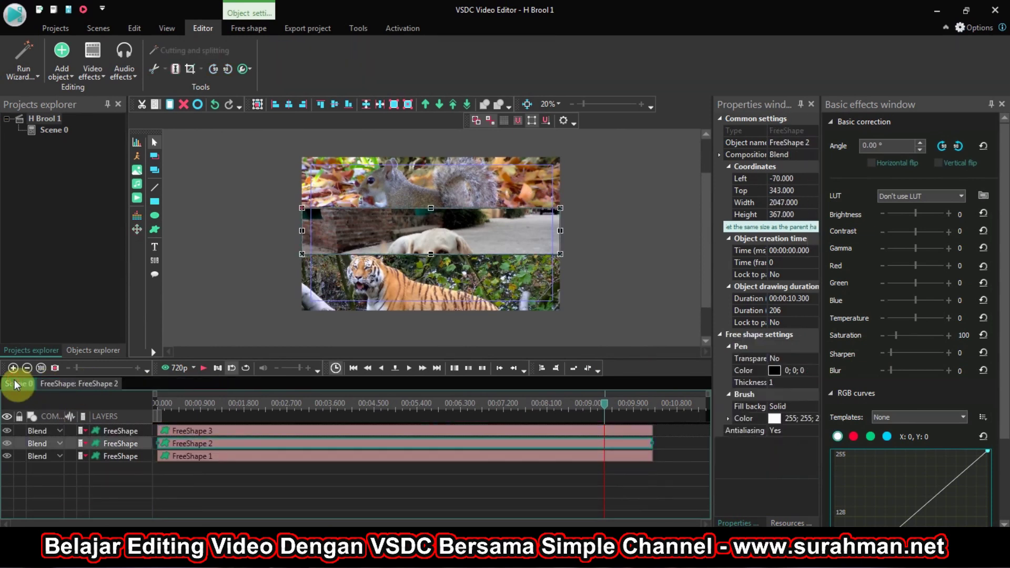
Open FreeShape 3 and apply a 1-second Fade In from the scene beginning to the Tiger video itself, not the sprite.
click(193, 431)
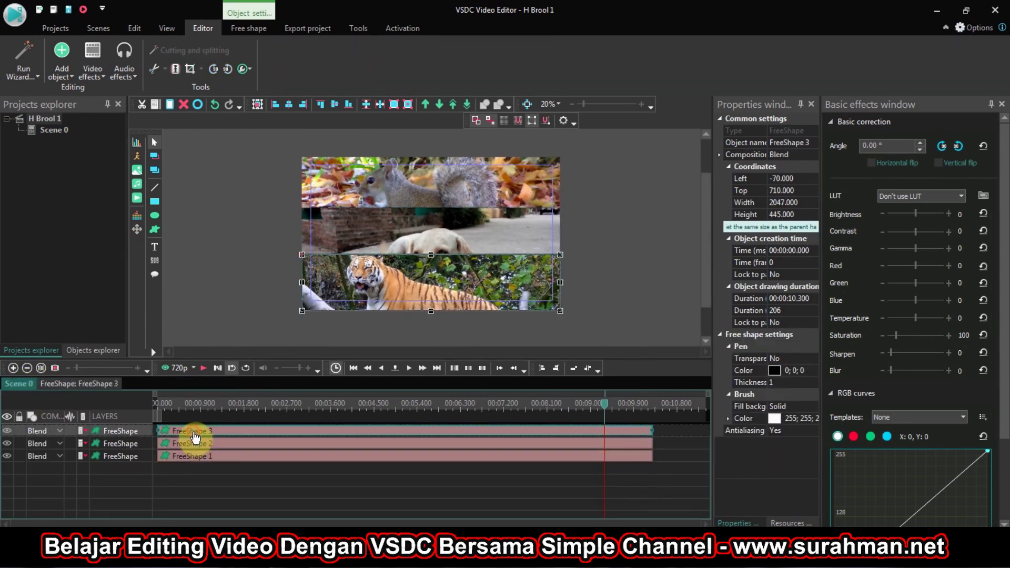
double_click(194, 437)
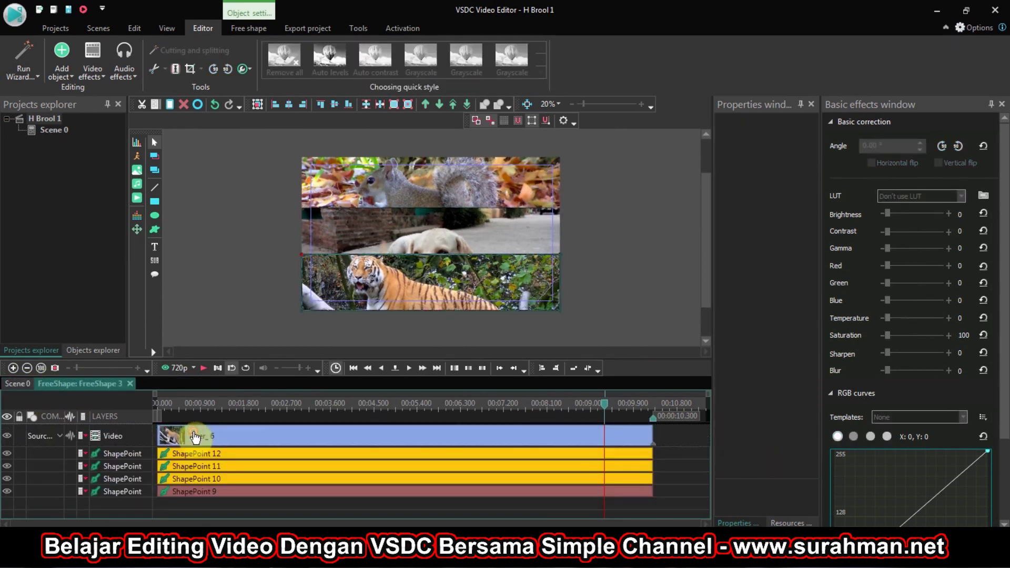
click(89, 77)
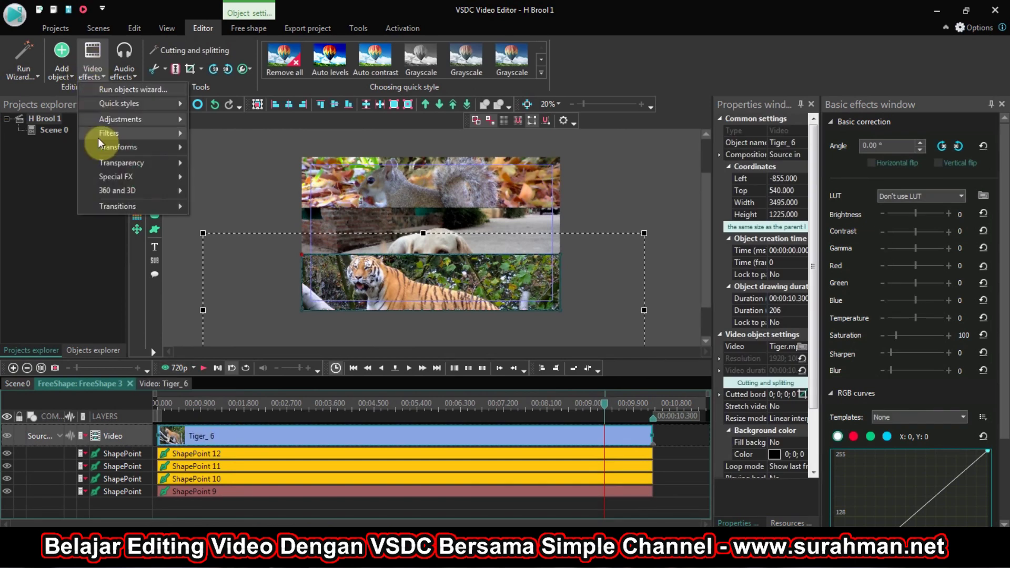
mouse_move(106, 163)
click(232, 171)
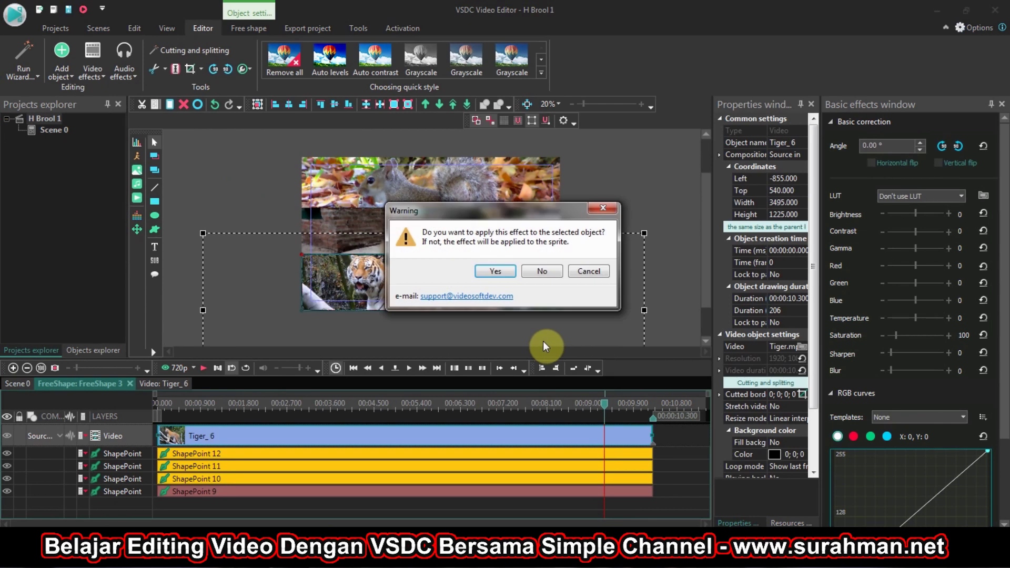
click(513, 271)
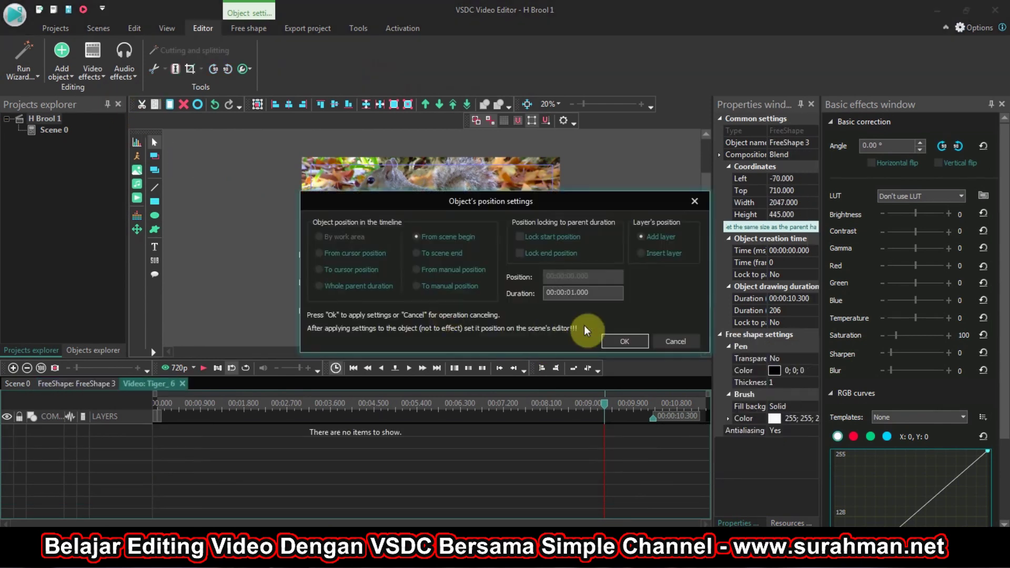
click(614, 333)
Add a 1-second Fade out at the scene end to the Tiger video, with both positions locked, and return to Scene 0.
click(90, 73)
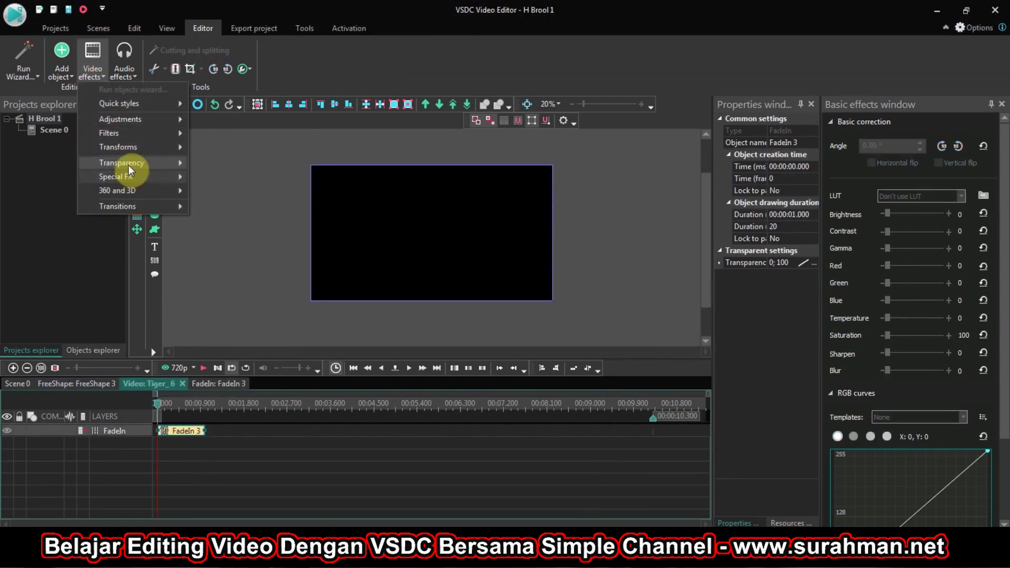
mouse_move(128, 166)
click(220, 182)
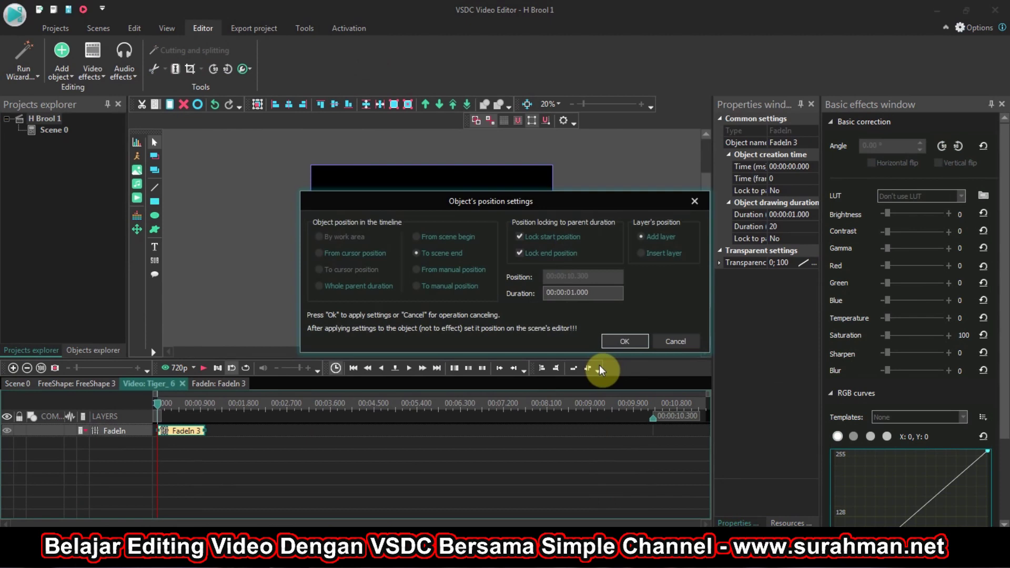
click(622, 342)
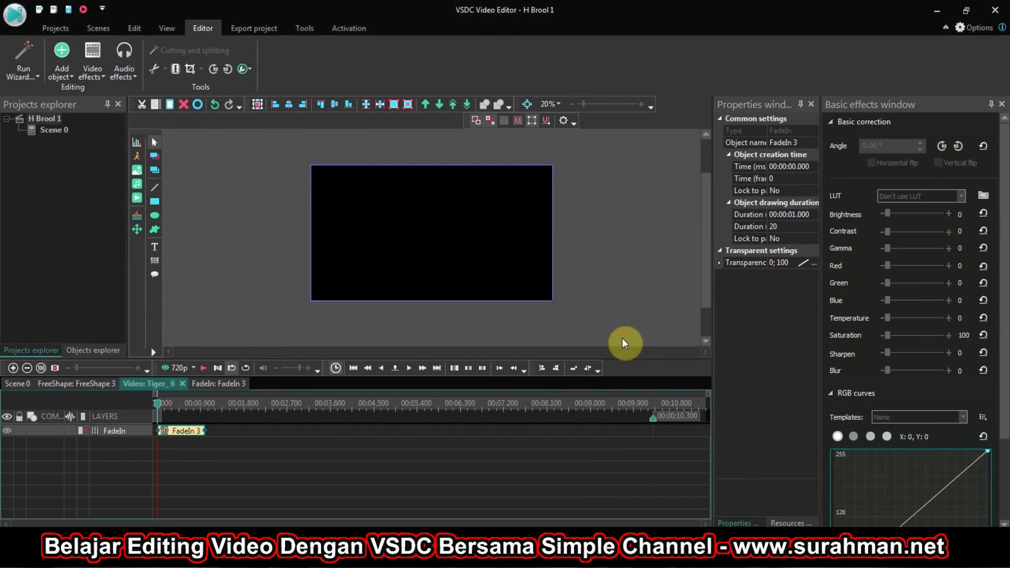
click(30, 382)
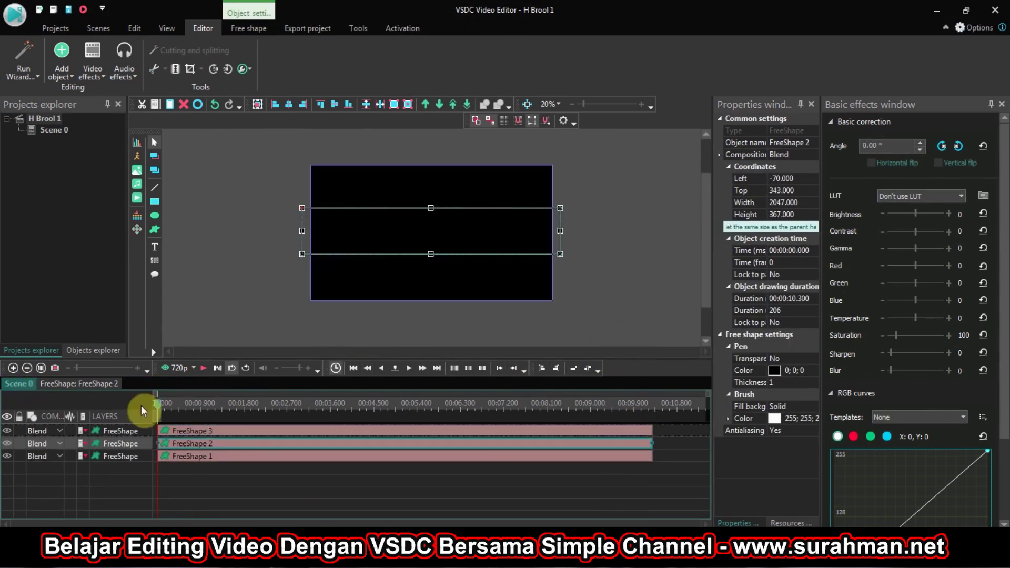